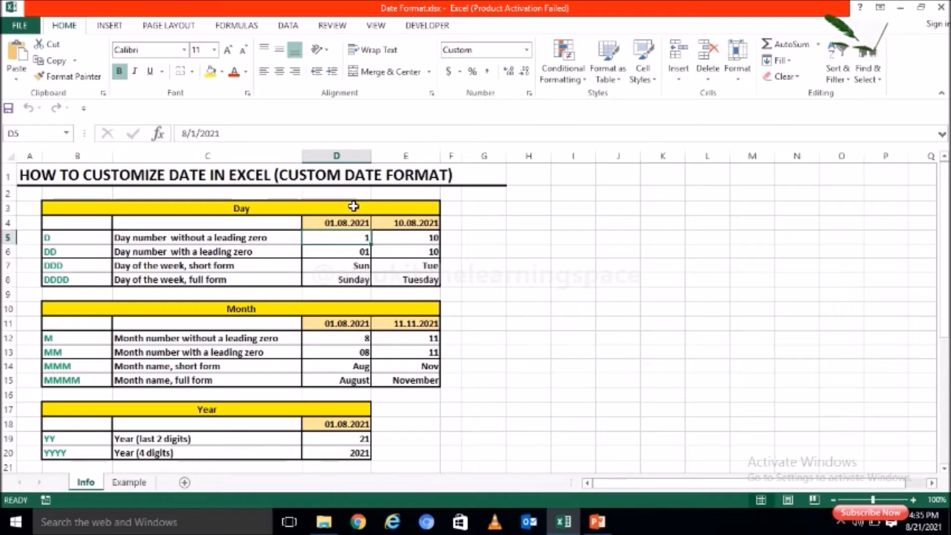
Review the Day, Month and Year sections of the Info sheet and the day codes D, DD, DDD and DDDD.
{"action": "left_click", "coordinate": [353, 206]}
{"action": "left_click", "coordinate": [319, 312]}
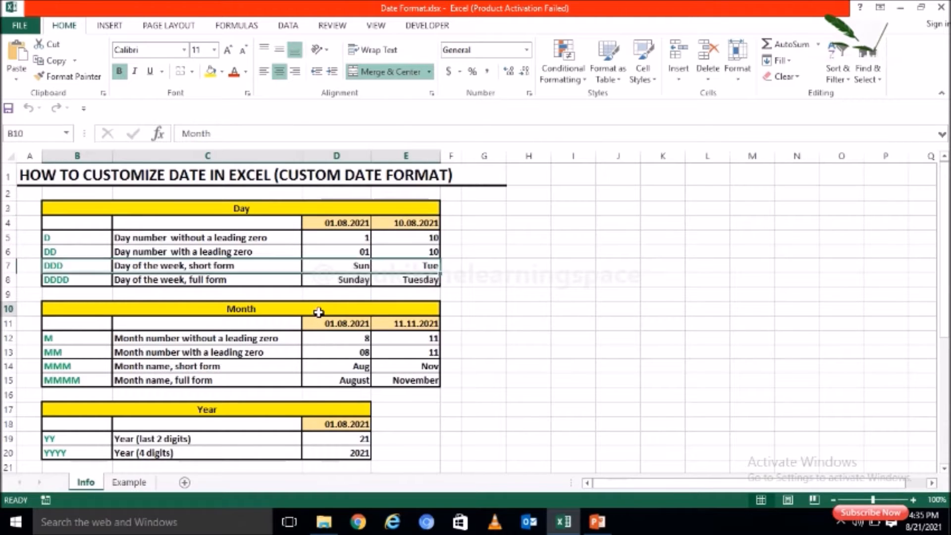
{"action": "left_click", "coordinate": [297, 405]}
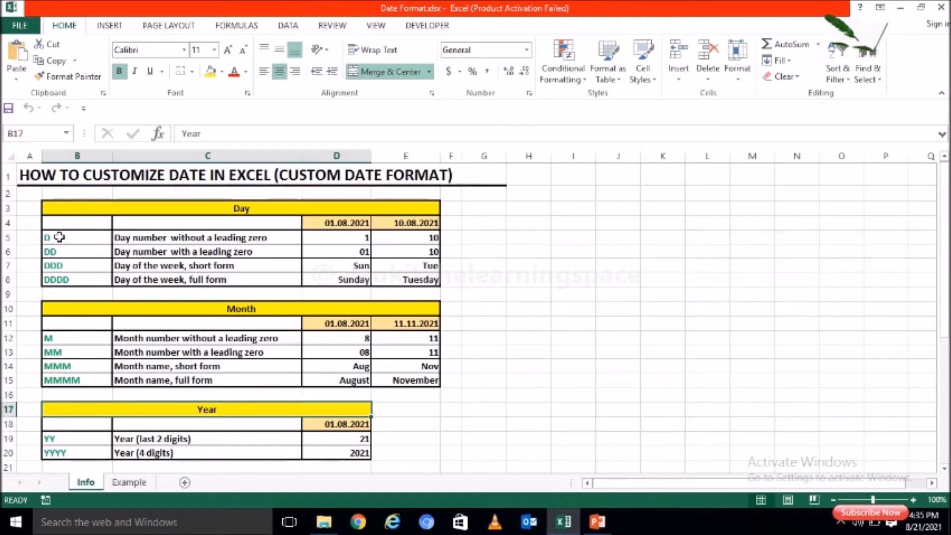
{"action": "left_click", "coordinate": [85, 239]}
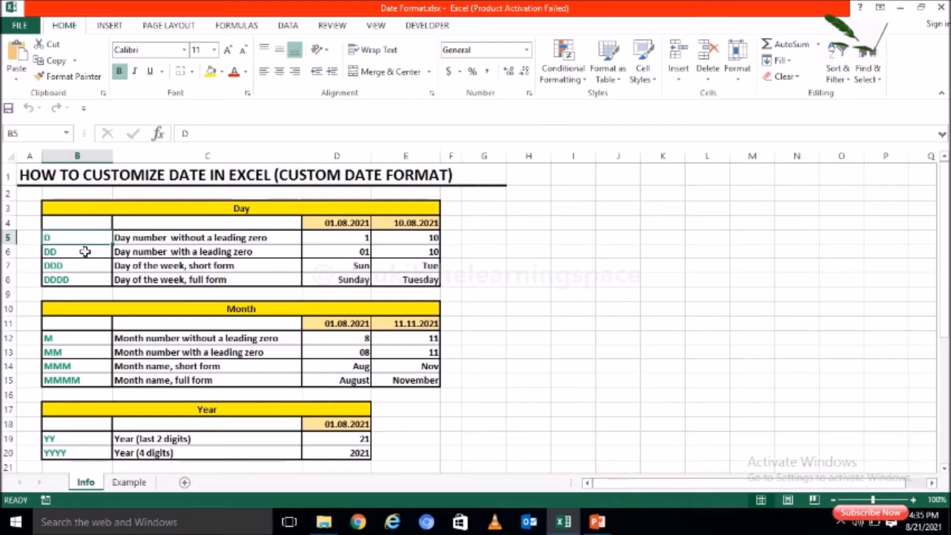
{"action": "left_click", "coordinate": [85, 251]}
{"action": "left_click", "coordinate": [87, 268]}
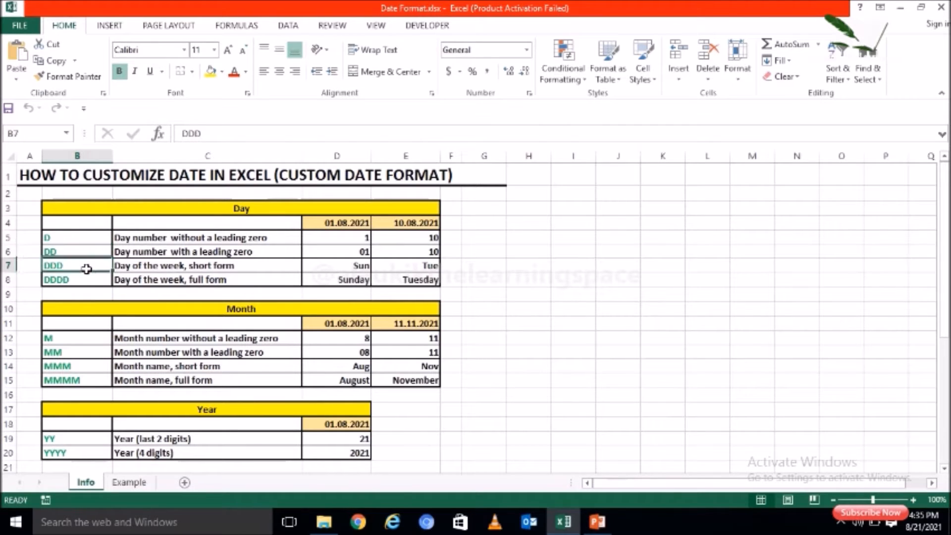
{"action": "left_click", "coordinate": [92, 281]}
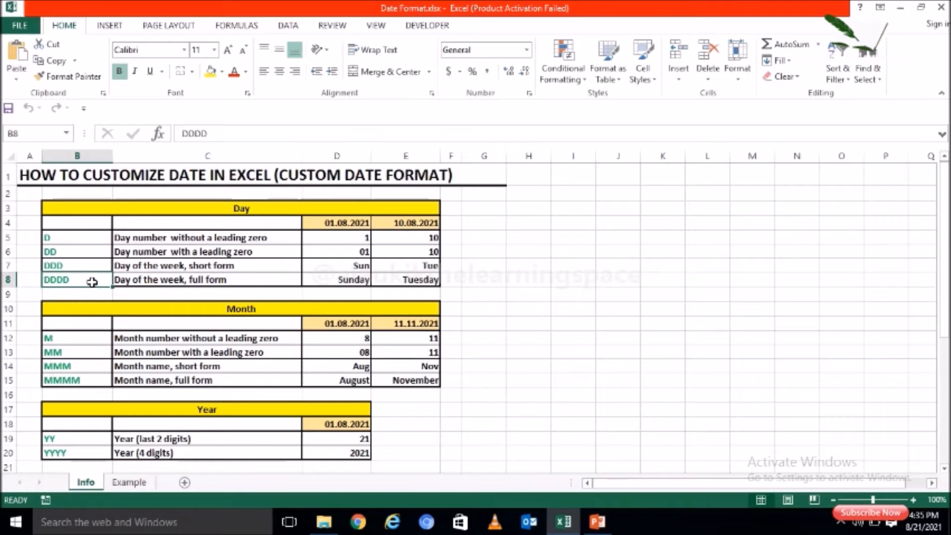
Examine how the D and DD codes format the day number of the two sample dates, without and with a leading zero.
{"action": "left_click", "coordinate": [156, 238]}
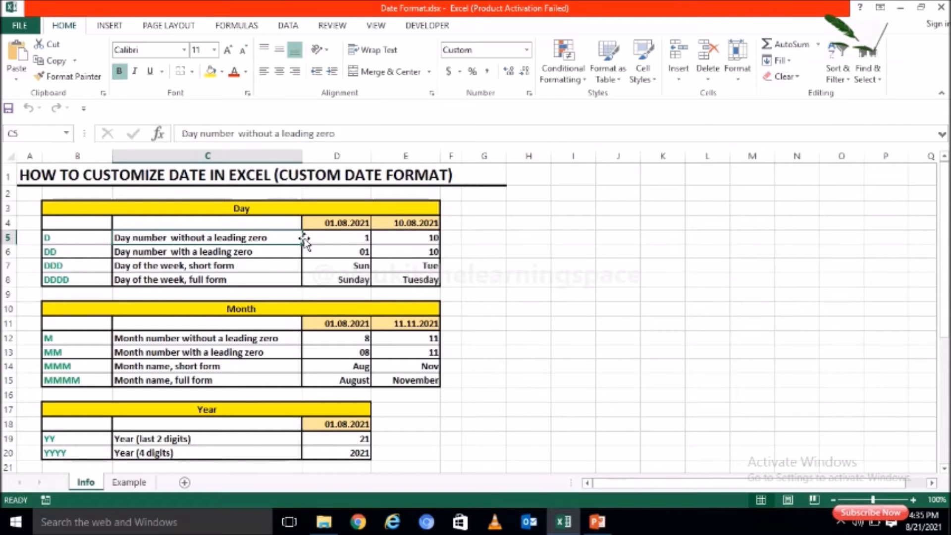
{"action": "left_click", "coordinate": [347, 236]}
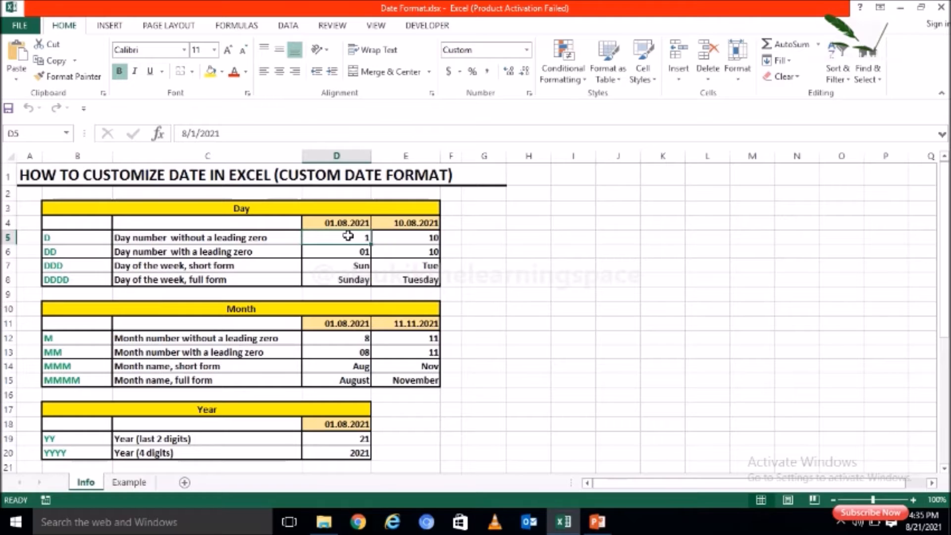
{"action": "left_click", "coordinate": [352, 222]}
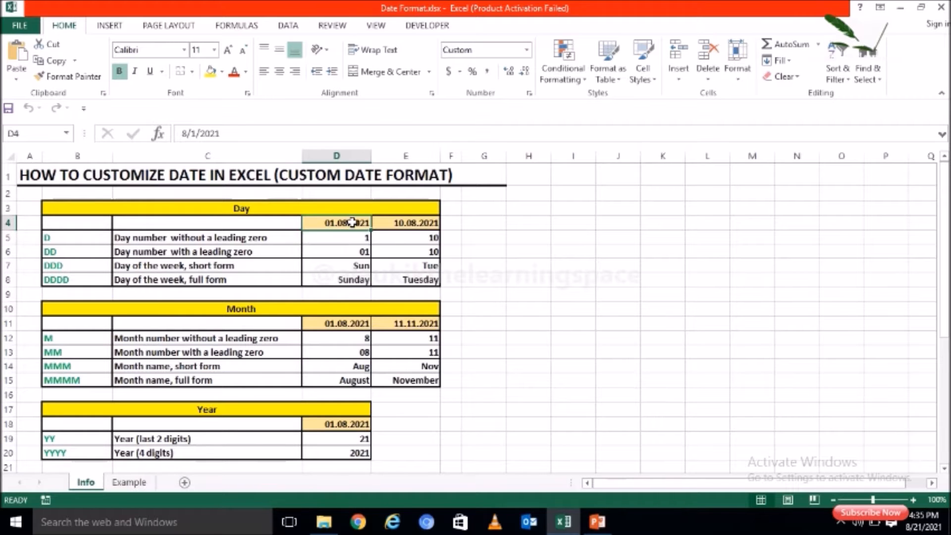
{"action": "left_click", "coordinate": [416, 224]}
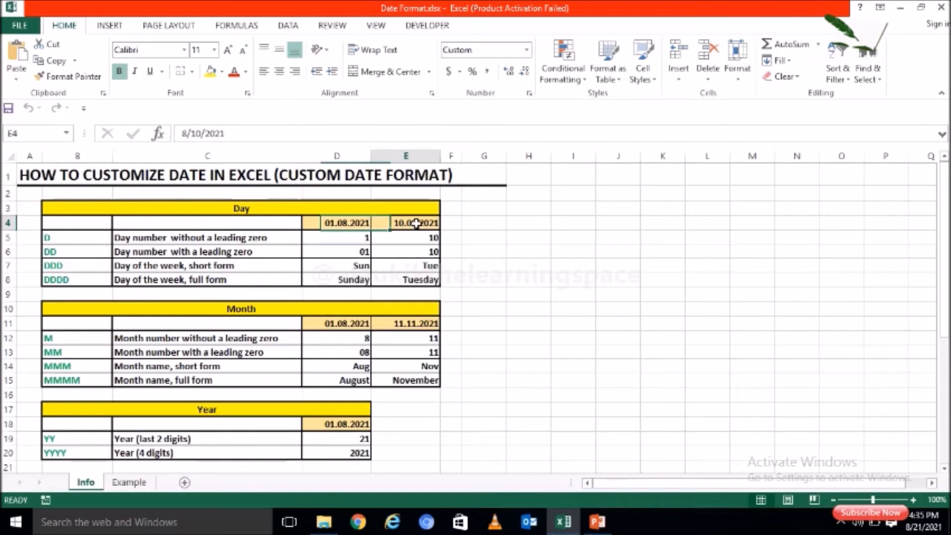
{"action": "left_click", "coordinate": [350, 238]}
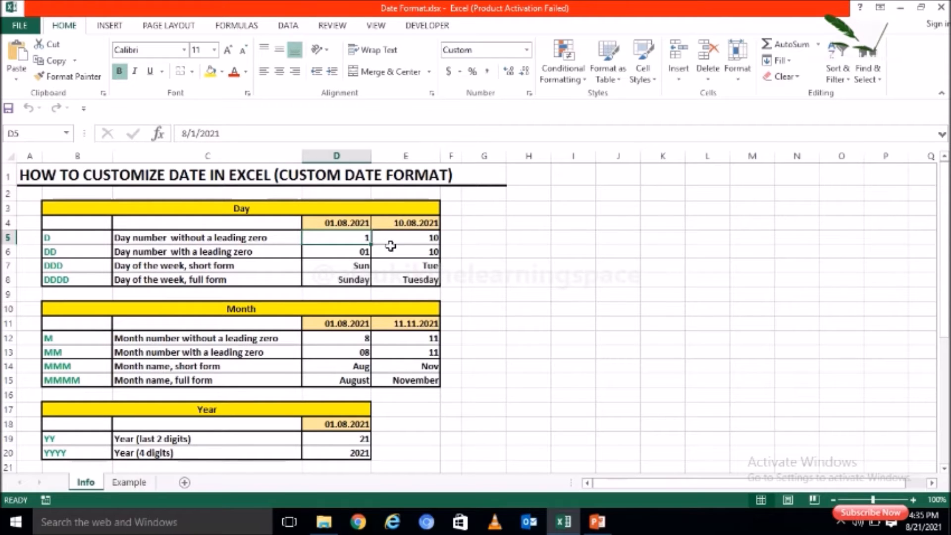
{"action": "left_click", "coordinate": [415, 241]}
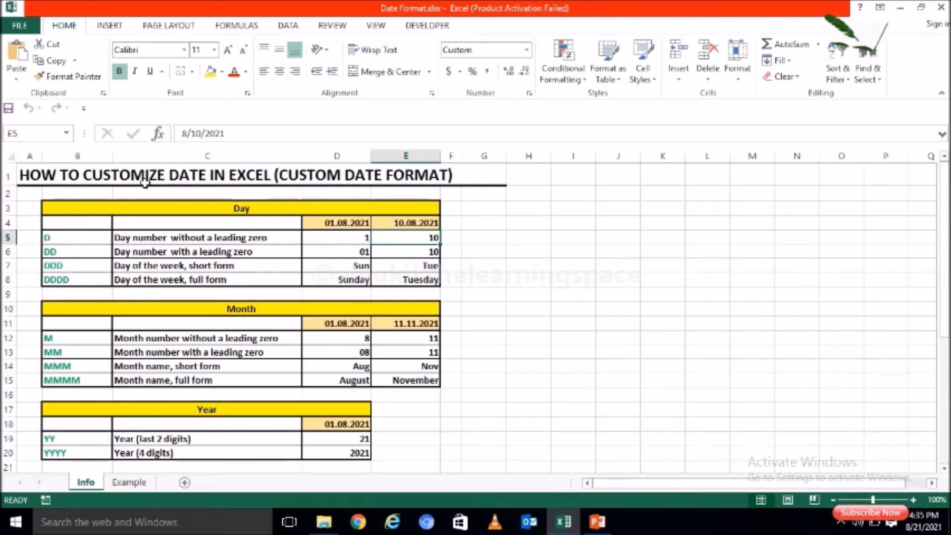
{"action": "left_click", "coordinate": [90, 253]}
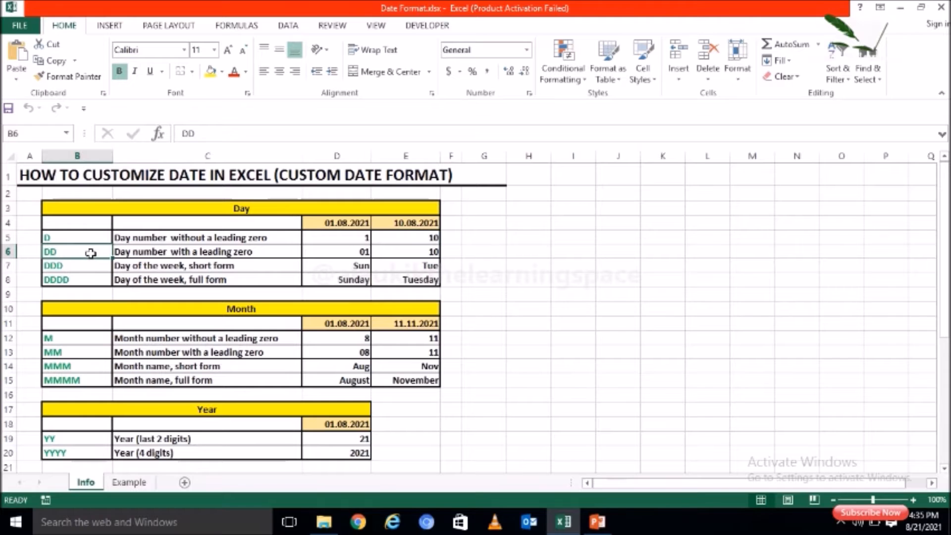
{"action": "left_click", "coordinate": [164, 252]}
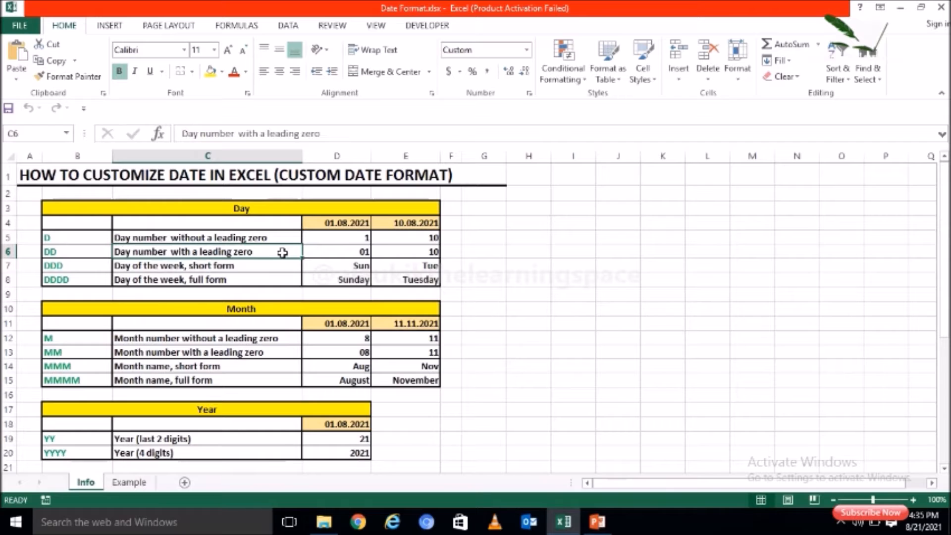
{"action": "left_click", "coordinate": [356, 250]}
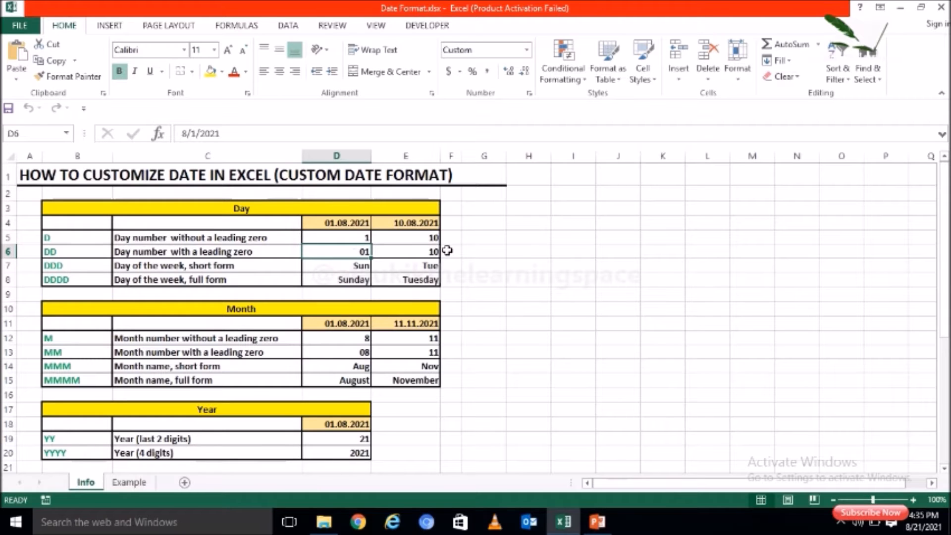
{"action": "left_click", "coordinate": [417, 251]}
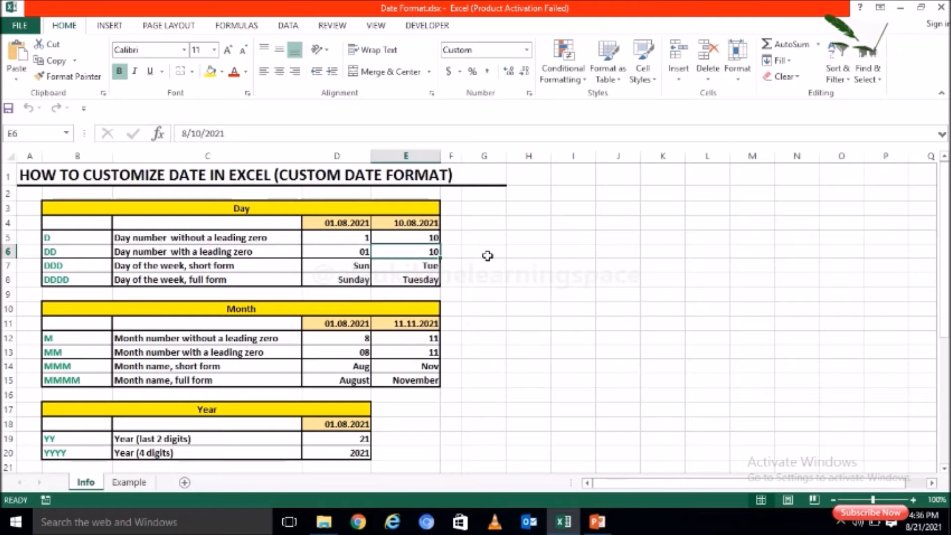
Examine how the DDD and DDDD codes format the sample dates as short and full weekday names.
{"action": "left_click", "coordinate": [92, 264]}
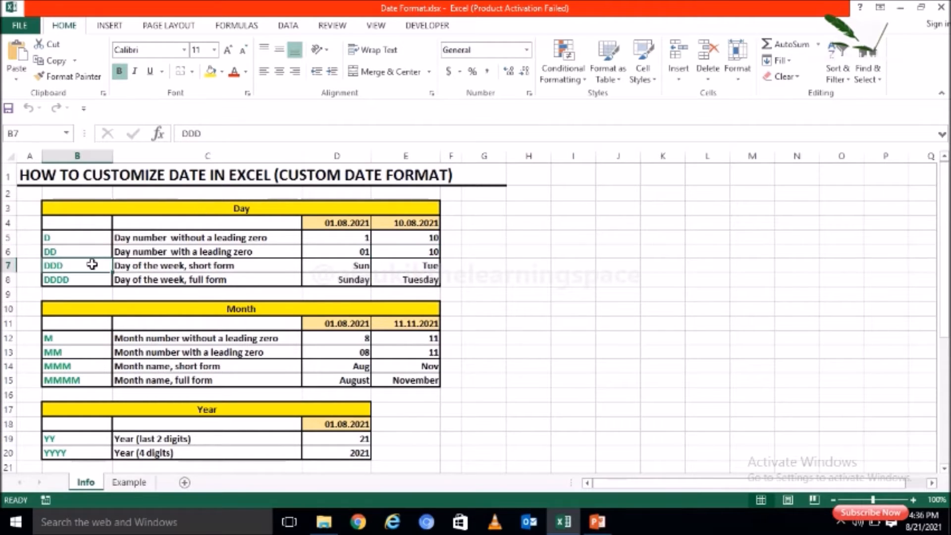
{"action": "left_click", "coordinate": [182, 268]}
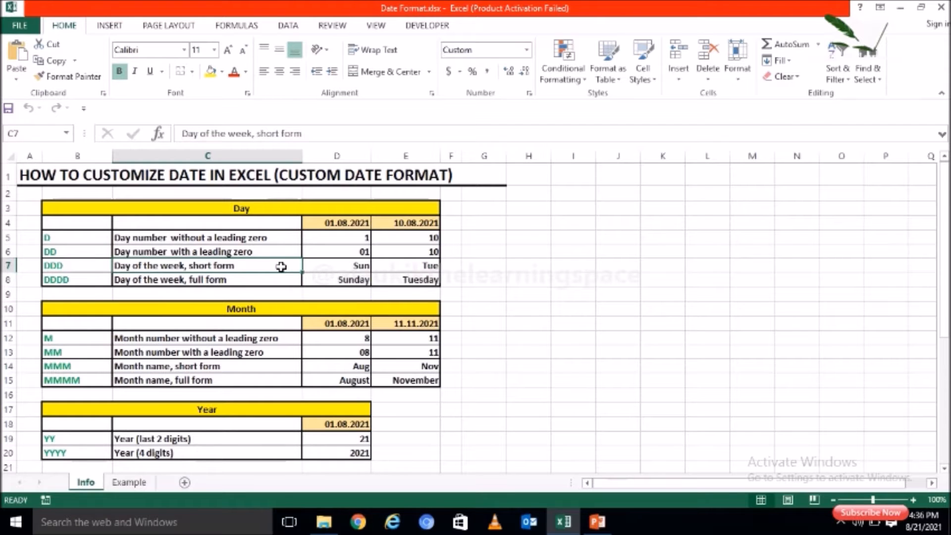
{"action": "left_click", "coordinate": [350, 268]}
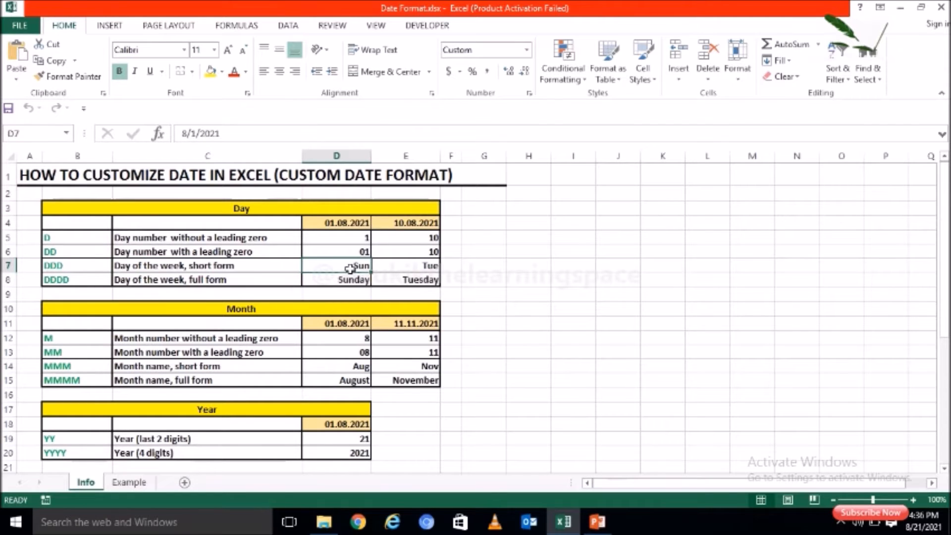
{"action": "left_click", "coordinate": [407, 264]}
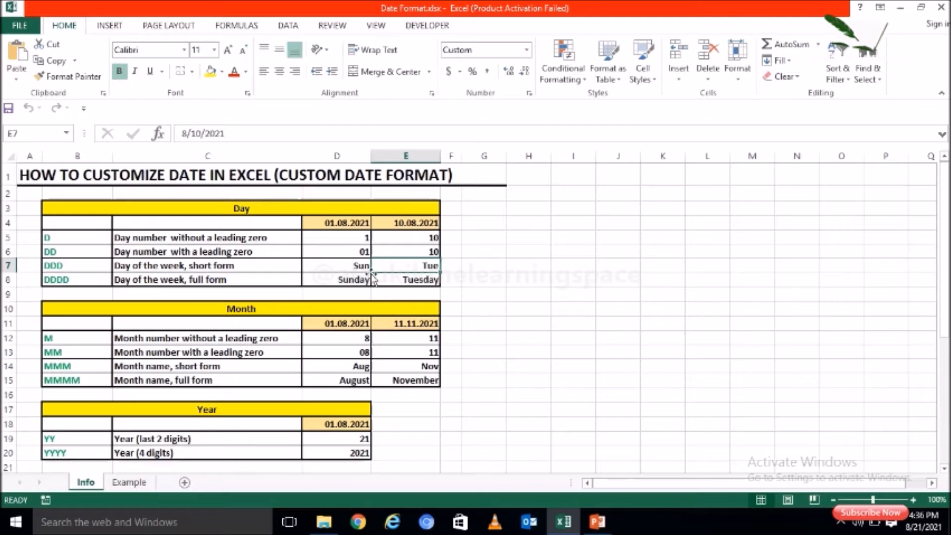
{"action": "left_click", "coordinate": [350, 267]}
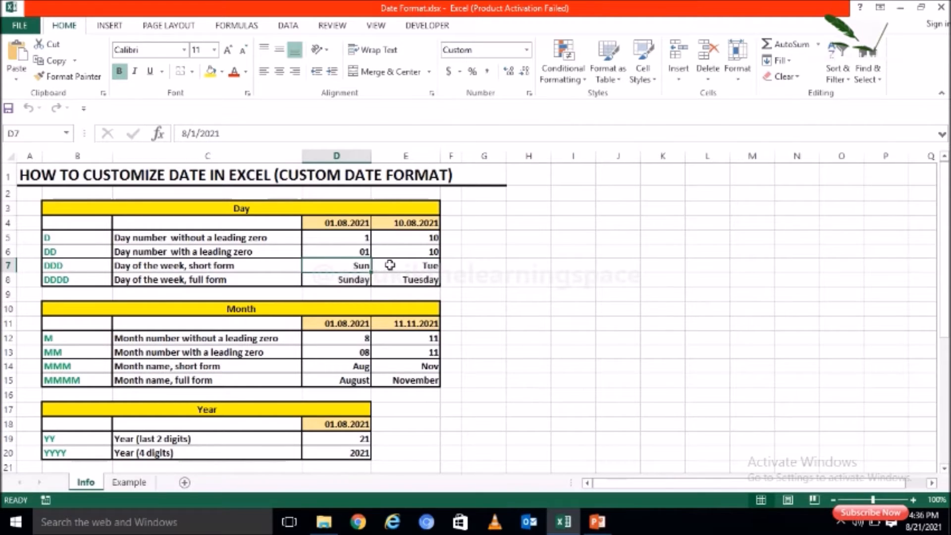
{"action": "left_click", "coordinate": [417, 267]}
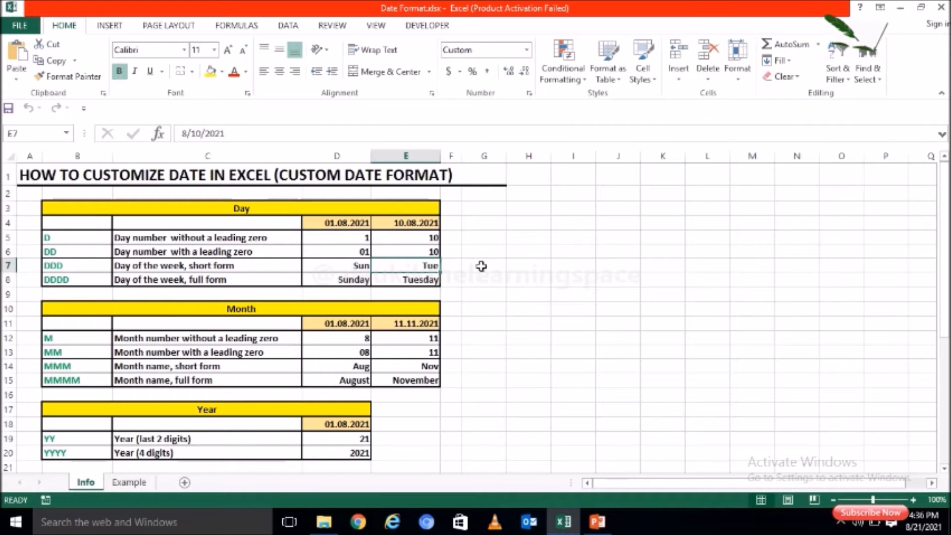
{"action": "left_click", "coordinate": [95, 280]}
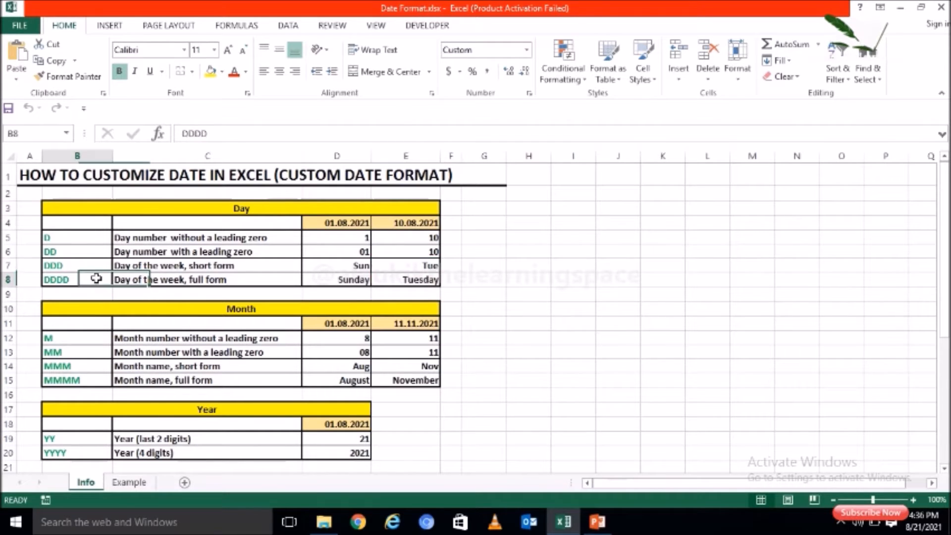
{"action": "left_click", "coordinate": [156, 280]}
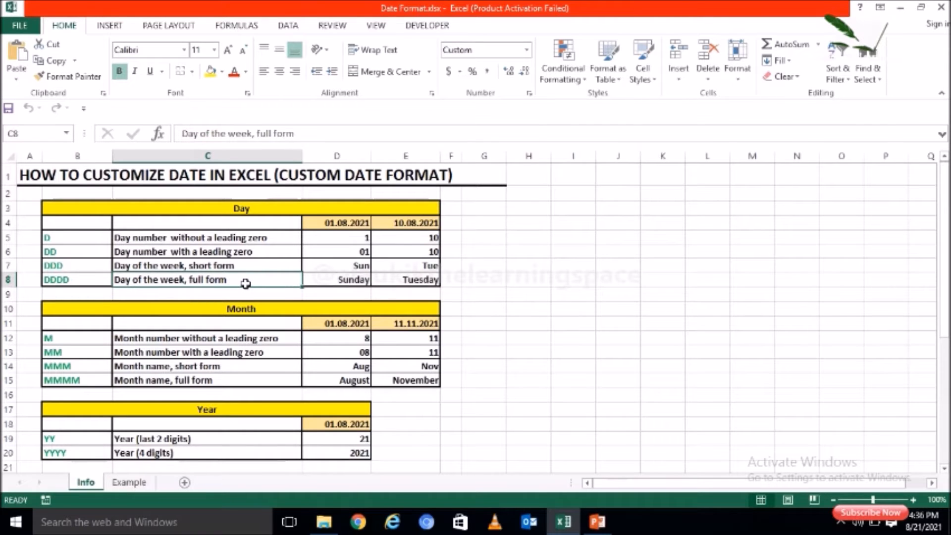
{"action": "left_click", "coordinate": [338, 280]}
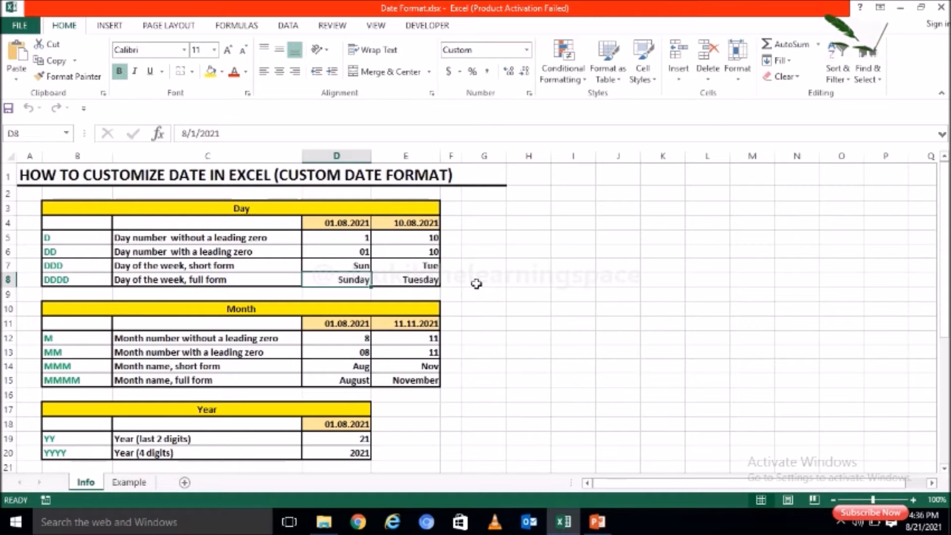
Review the month codes in the Month table and compare how M and MM format the month number of both sample dates.
{"action": "left_click", "coordinate": [257, 310]}
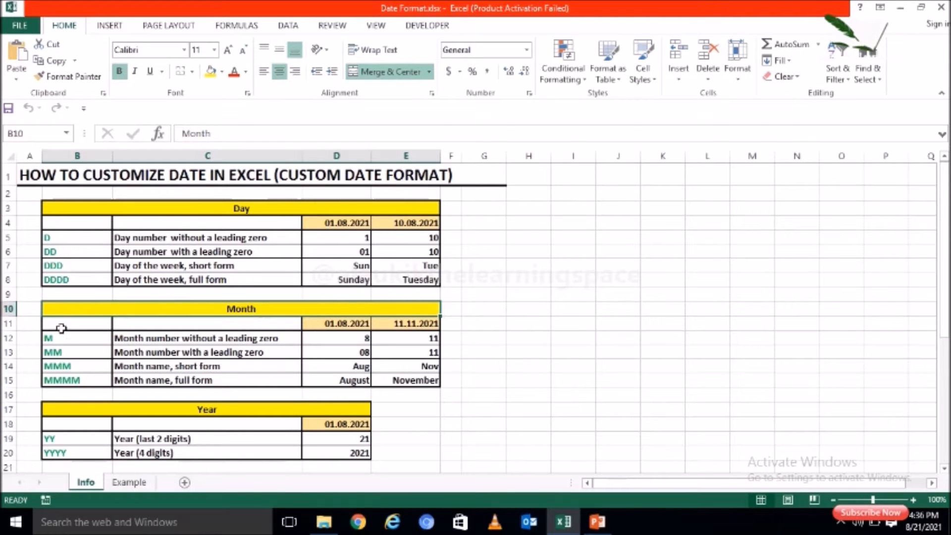
{"action": "left_click", "coordinate": [76, 339]}
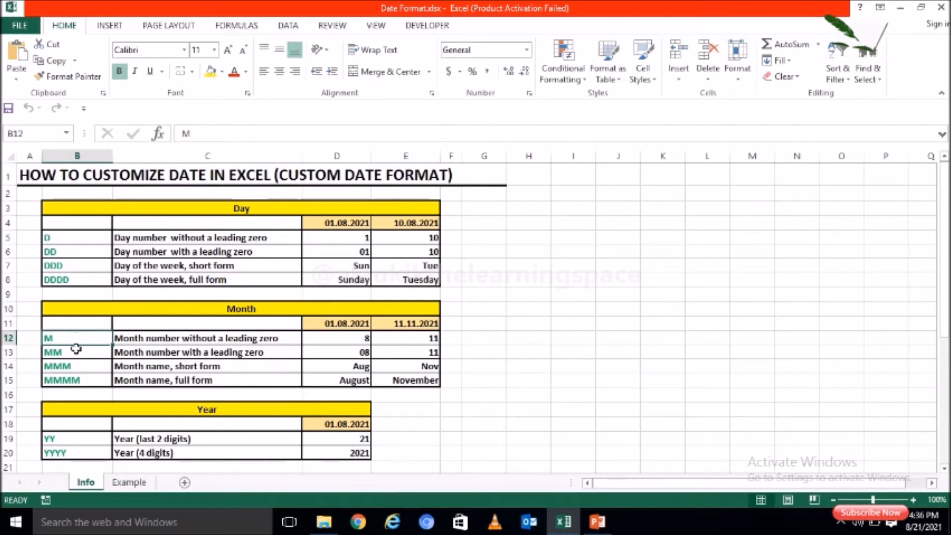
{"action": "left_click", "coordinate": [76, 354]}
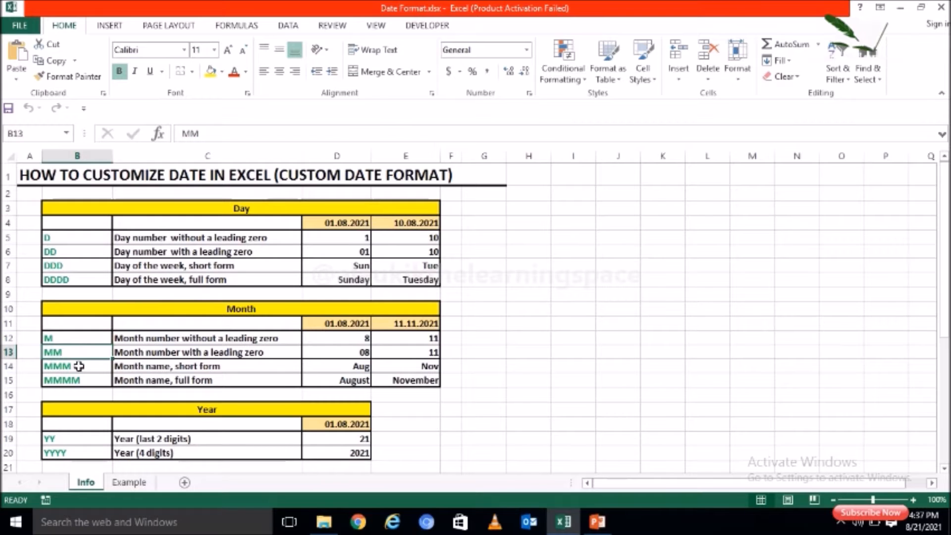
{"action": "left_click", "coordinate": [75, 366]}
{"action": "left_click", "coordinate": [88, 380]}
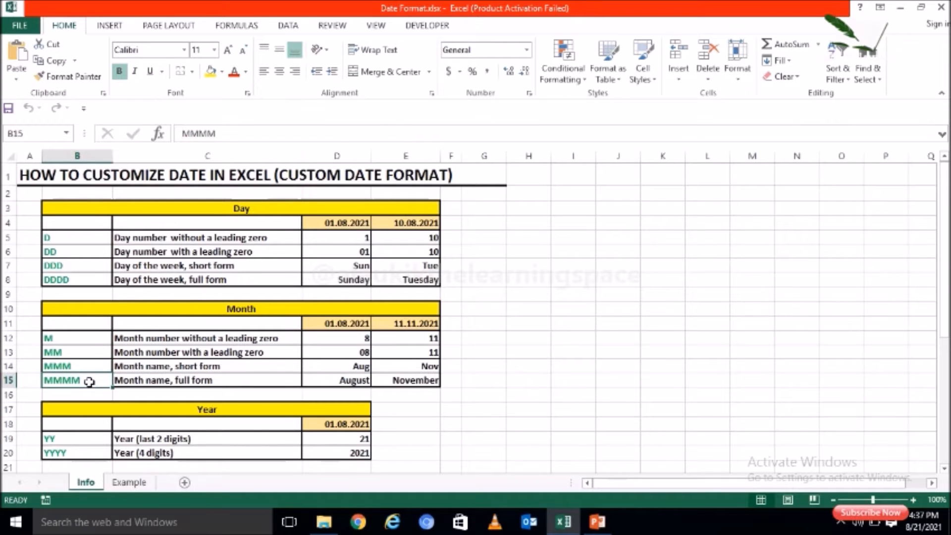
{"action": "left_click", "coordinate": [189, 339]}
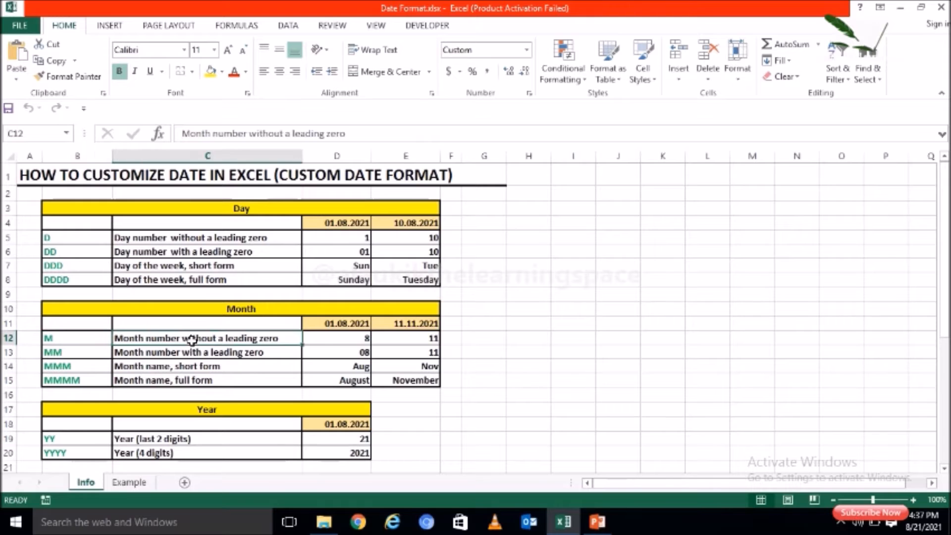
{"action": "left_click", "coordinate": [322, 339]}
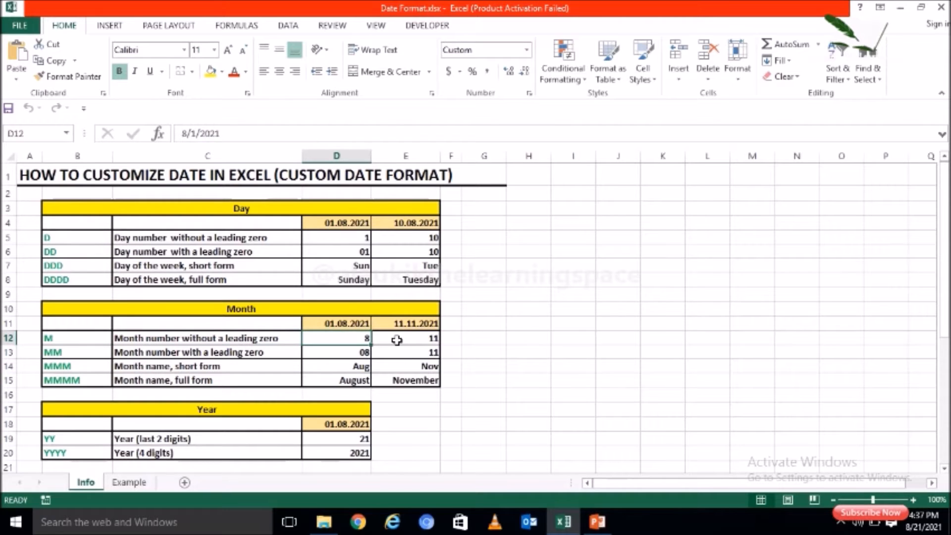
{"action": "left_click", "coordinate": [417, 339]}
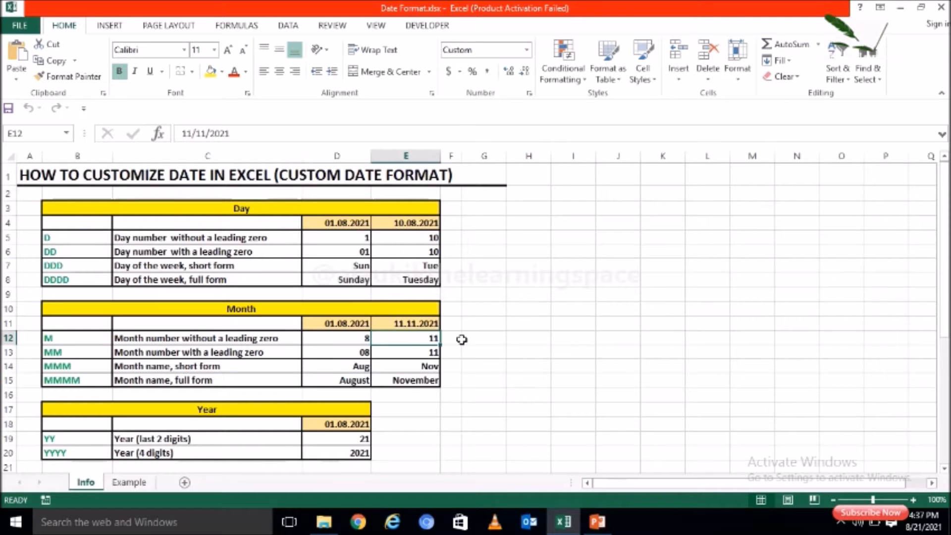
{"action": "left_click", "coordinate": [81, 350]}
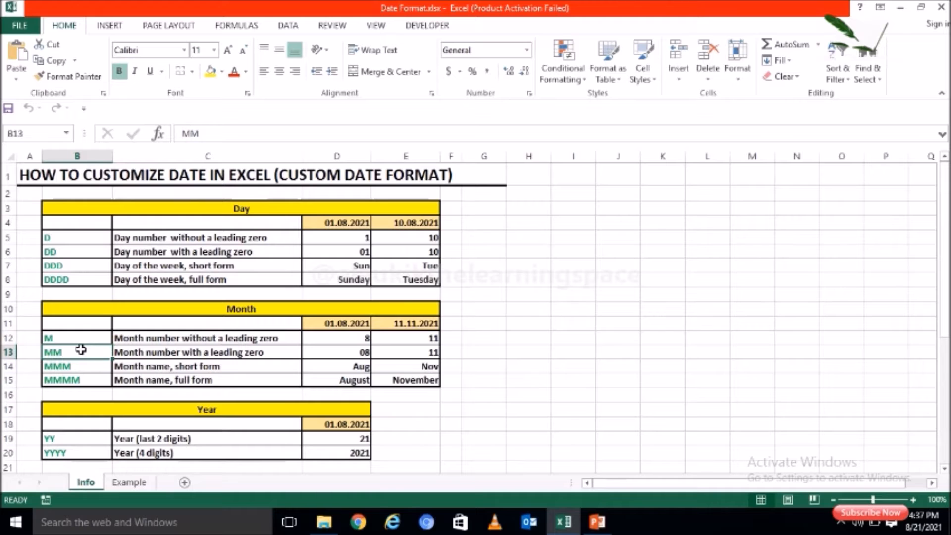
{"action": "left_click", "coordinate": [168, 352]}
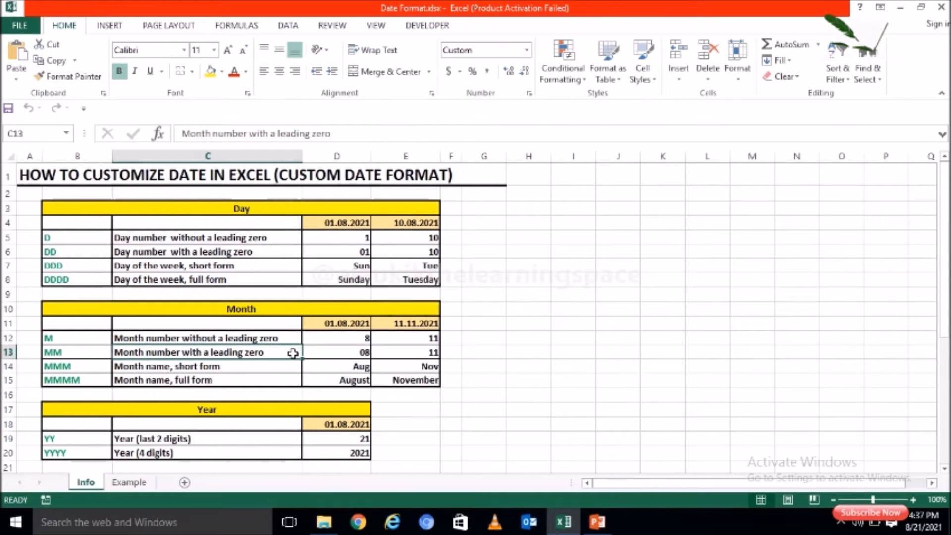
{"action": "left_click", "coordinate": [341, 353]}
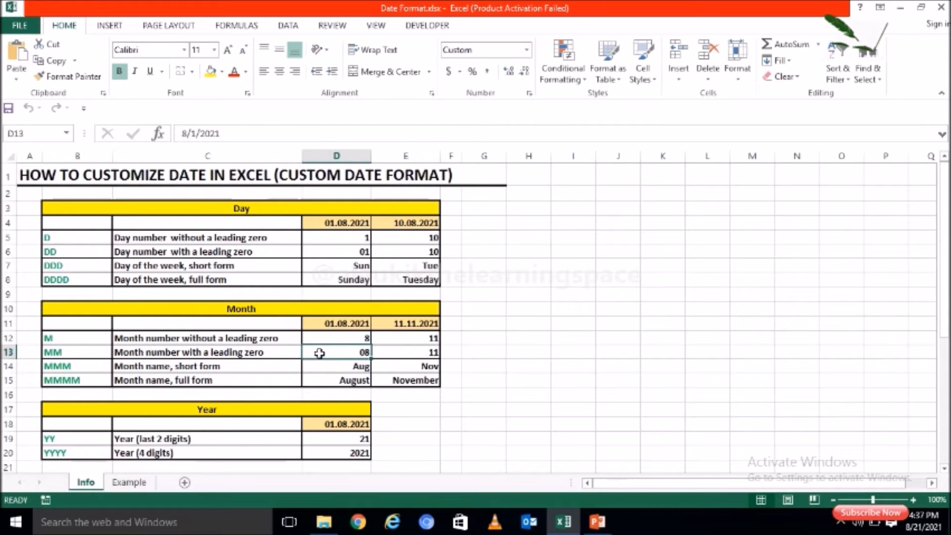
{"action": "left_click", "coordinate": [428, 355]}
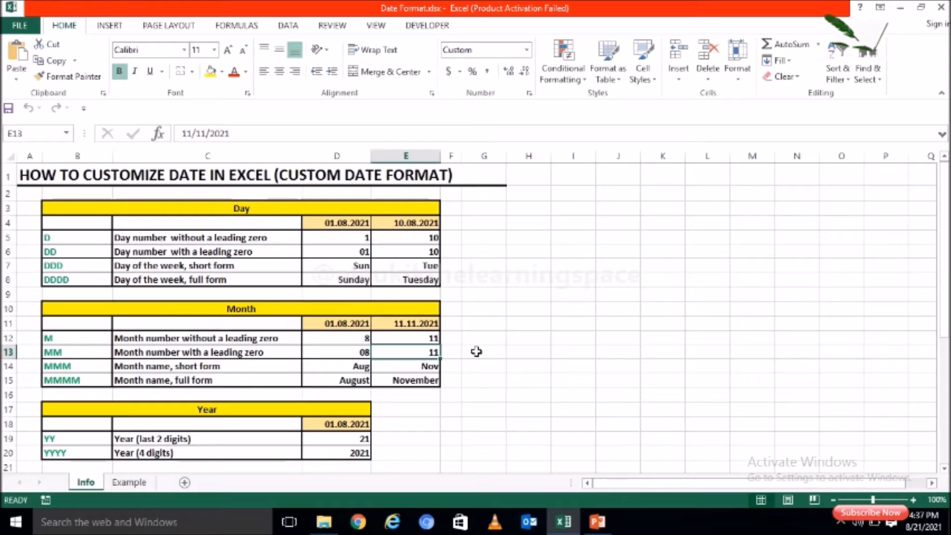
Examine how the MMM and MMMM codes format both sample dates as short and full month names.
{"action": "left_click", "coordinate": [95, 370]}
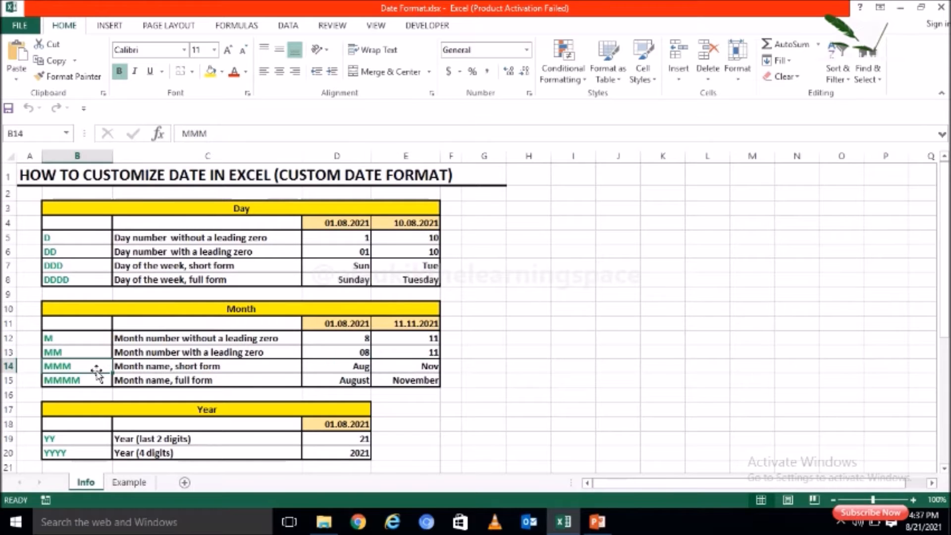
{"action": "left_click", "coordinate": [168, 365]}
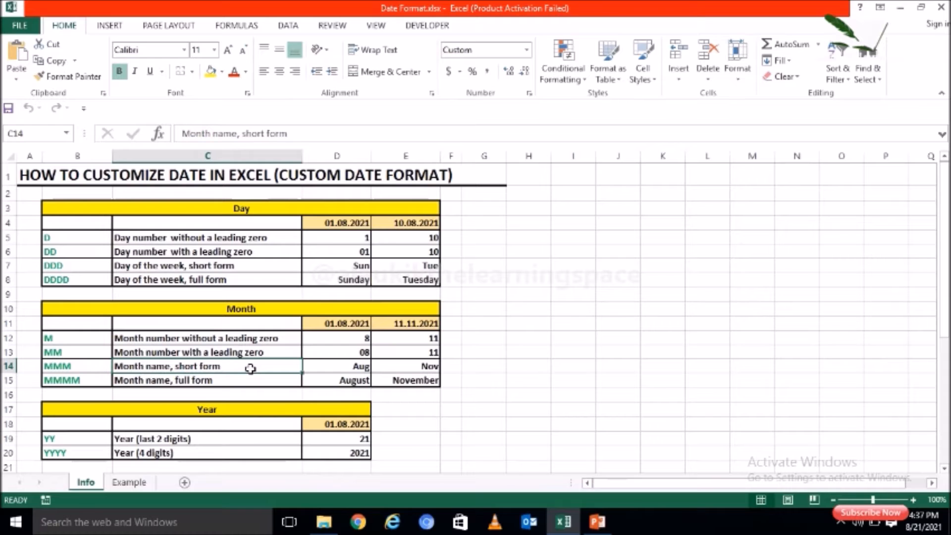
{"action": "left_click", "coordinate": [358, 367]}
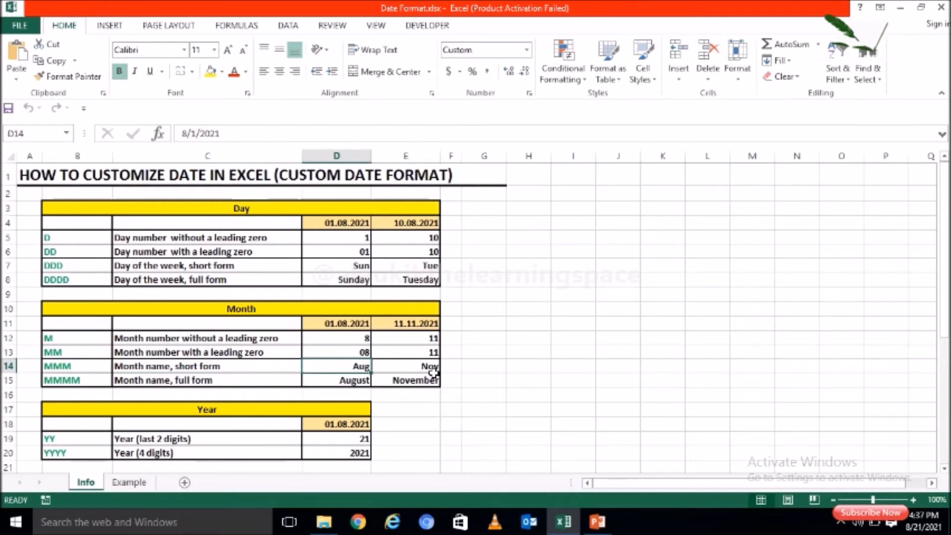
{"action": "left_click", "coordinate": [411, 368]}
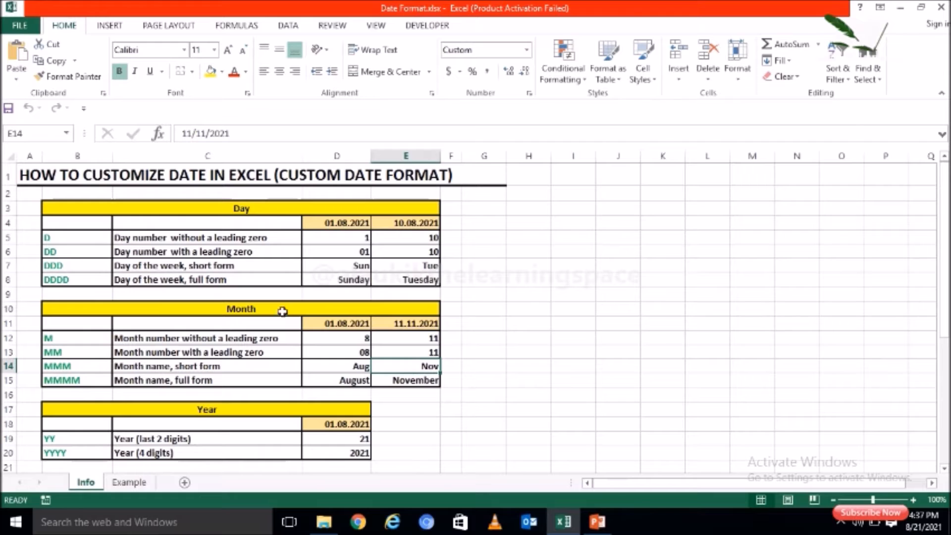
{"action": "left_click", "coordinate": [87, 381]}
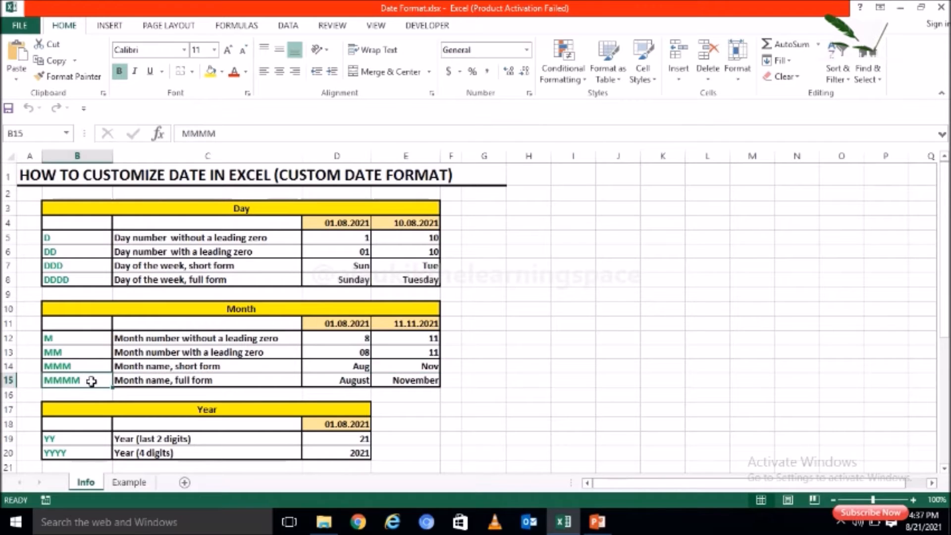
{"action": "left_click", "coordinate": [166, 381]}
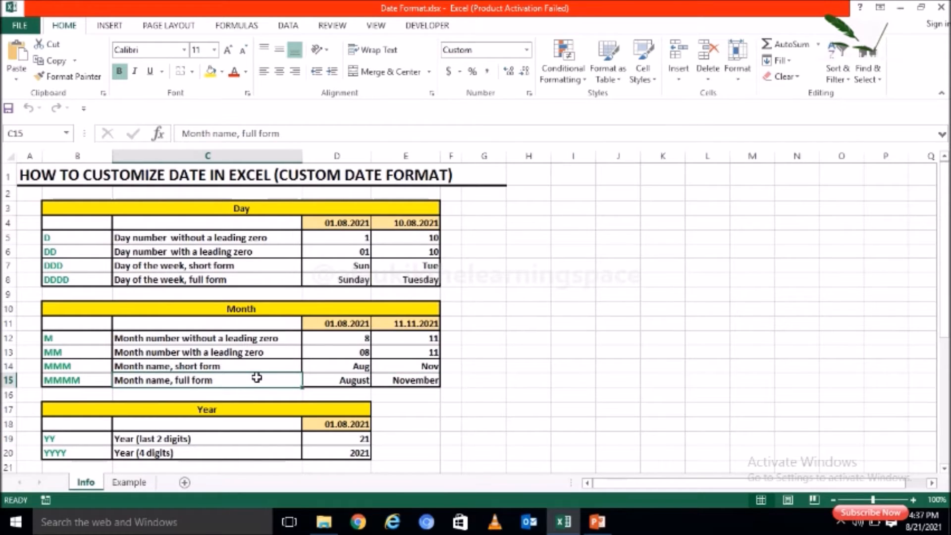
{"action": "left_click", "coordinate": [336, 381]}
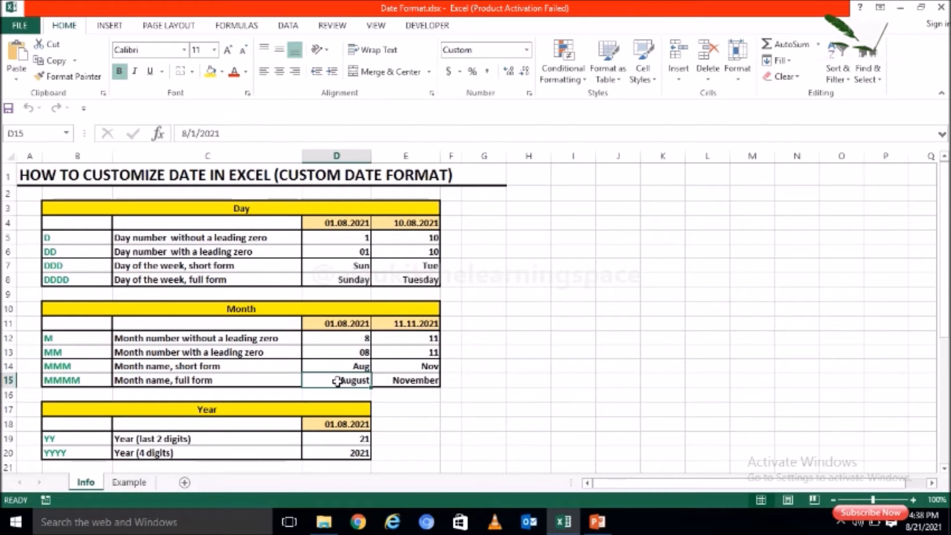
{"action": "left_click", "coordinate": [413, 379]}
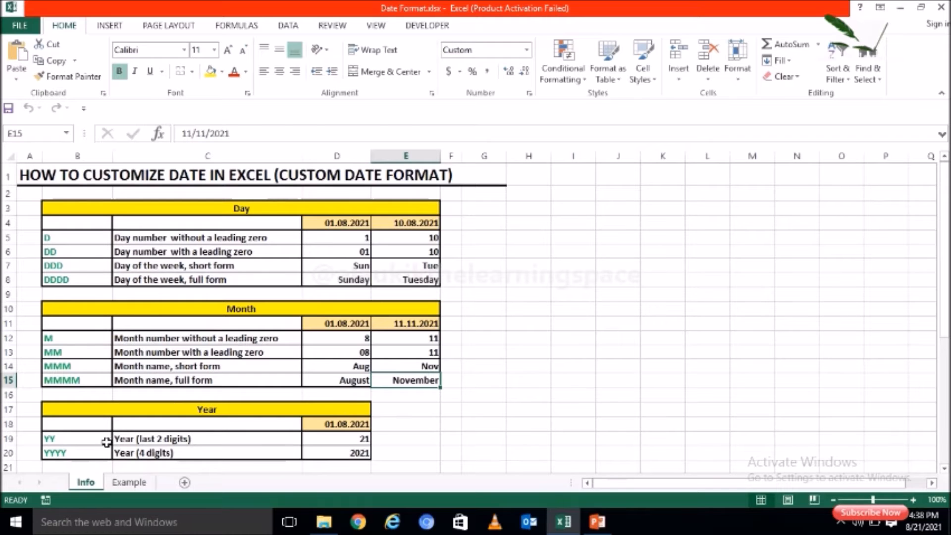
Review the Year table and compare how YY and YYYY format the year of the sample date.
{"action": "left_click", "coordinate": [210, 411]}
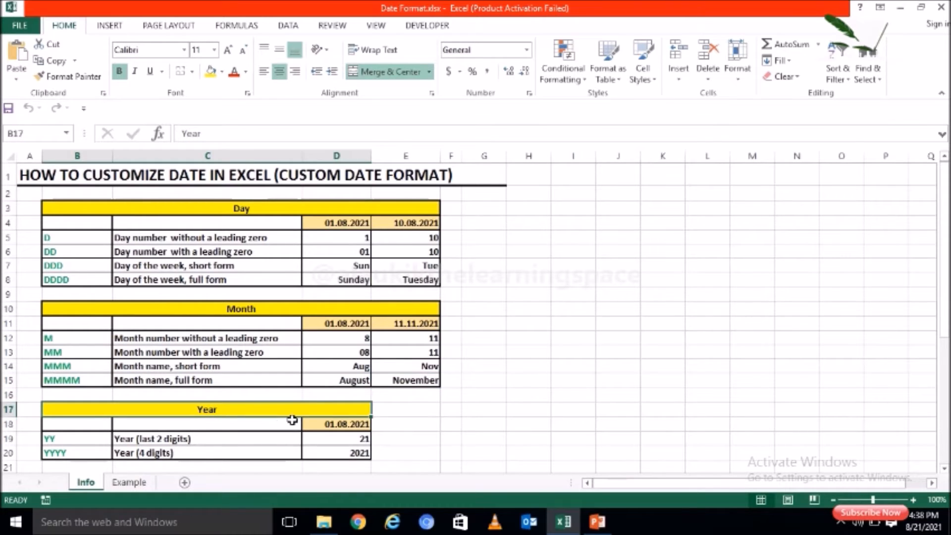
{"action": "left_click", "coordinate": [83, 440]}
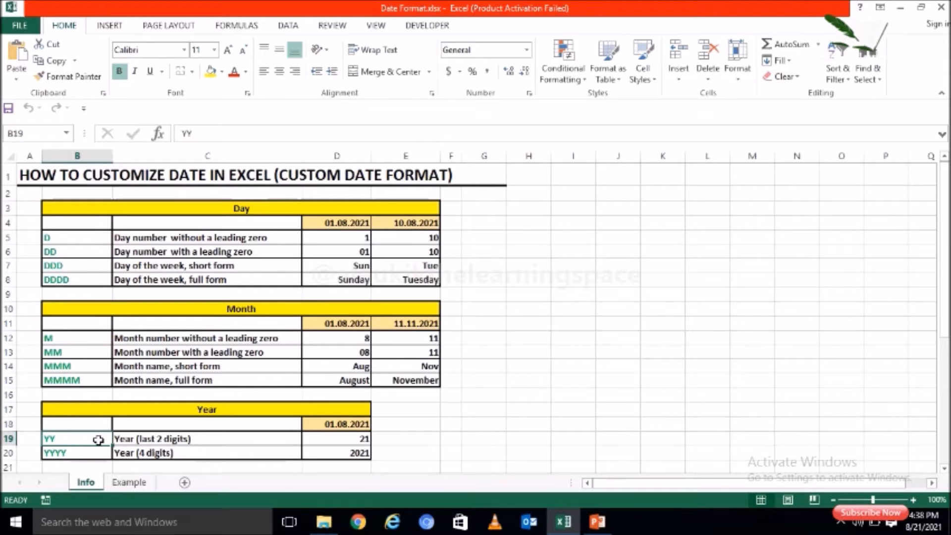
{"action": "left_click", "coordinate": [184, 439]}
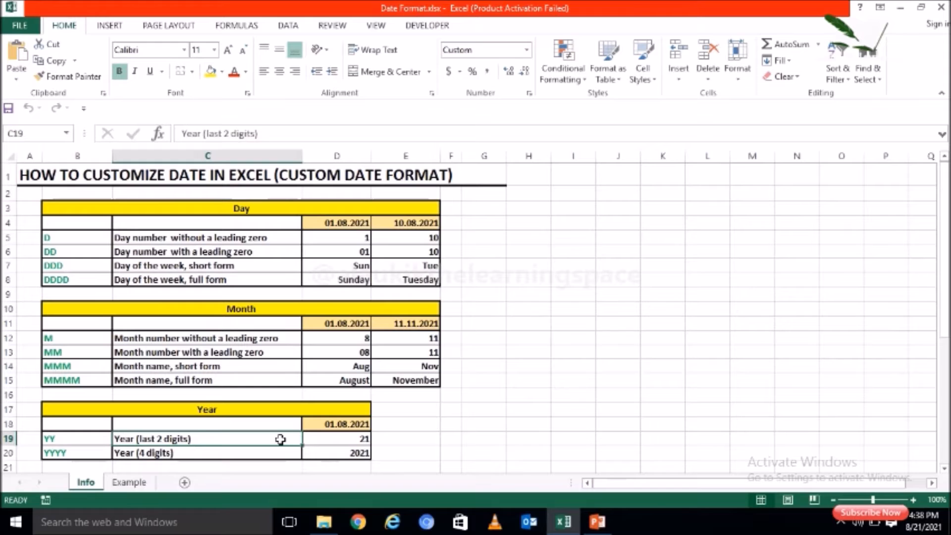
{"action": "left_click", "coordinate": [360, 443]}
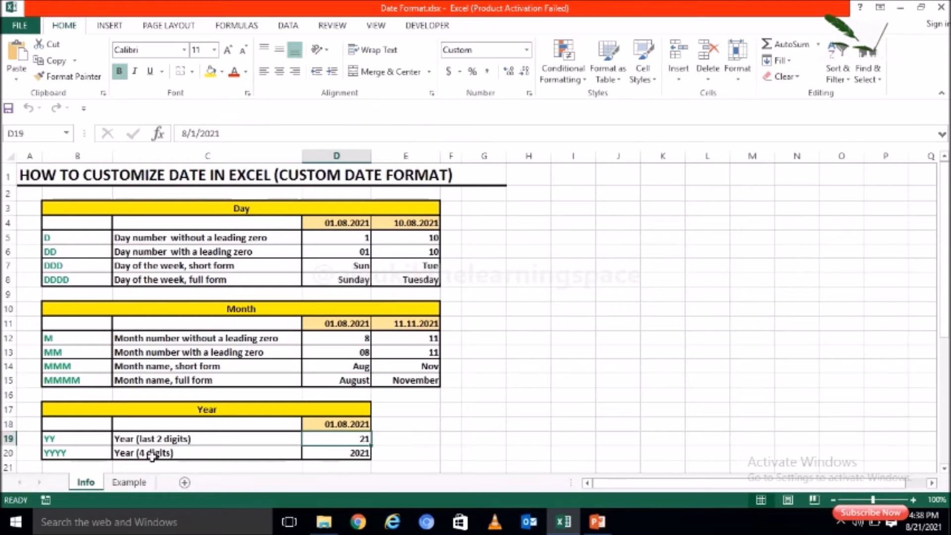
{"action": "left_click", "coordinate": [93, 453]}
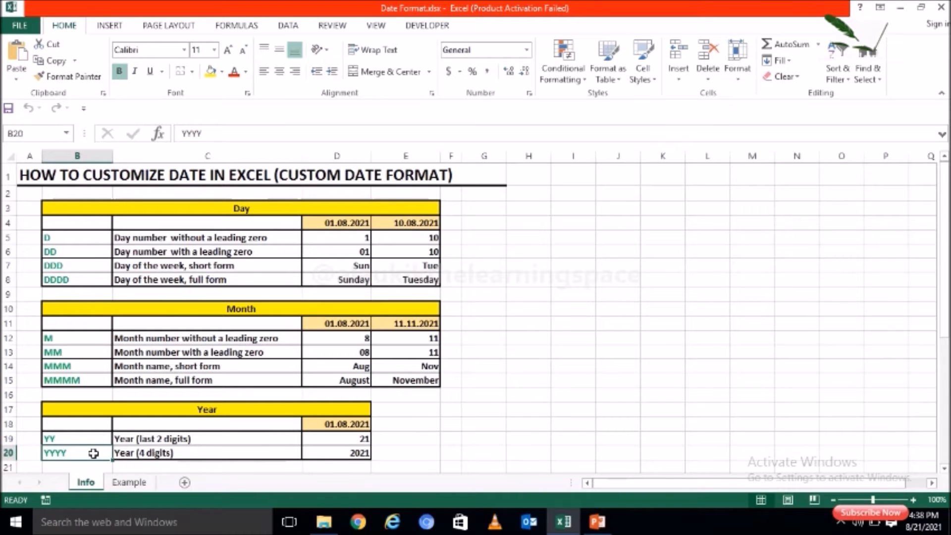
{"action": "left_click", "coordinate": [199, 455]}
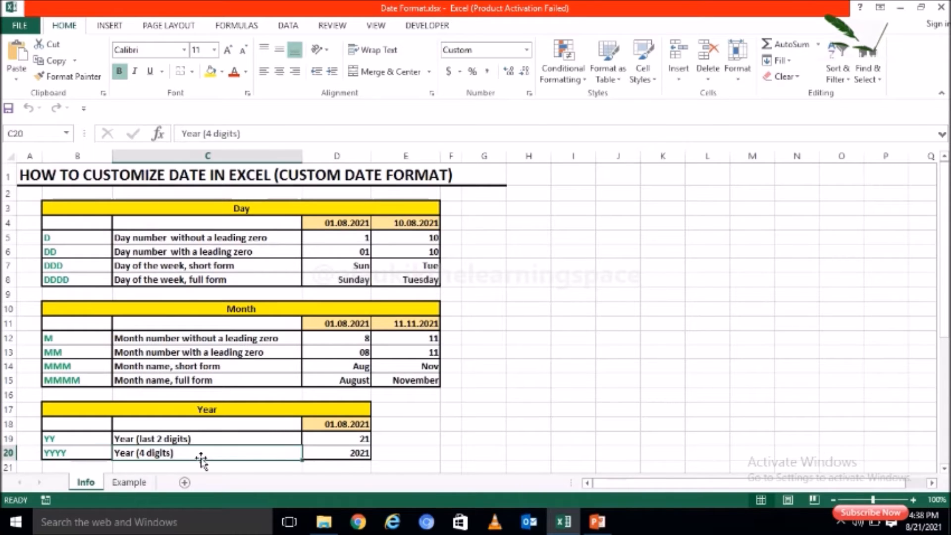
{"action": "left_click", "coordinate": [345, 455]}
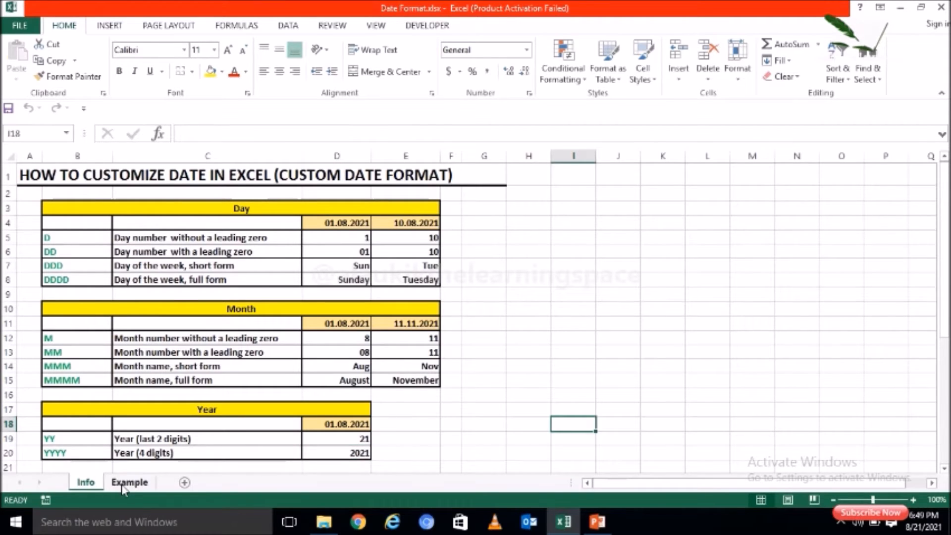
Go to the Example sheet and review the source dates in B7:B10 and the format codes heading the table columns.
{"action": "left_click", "coordinate": [123, 486]}
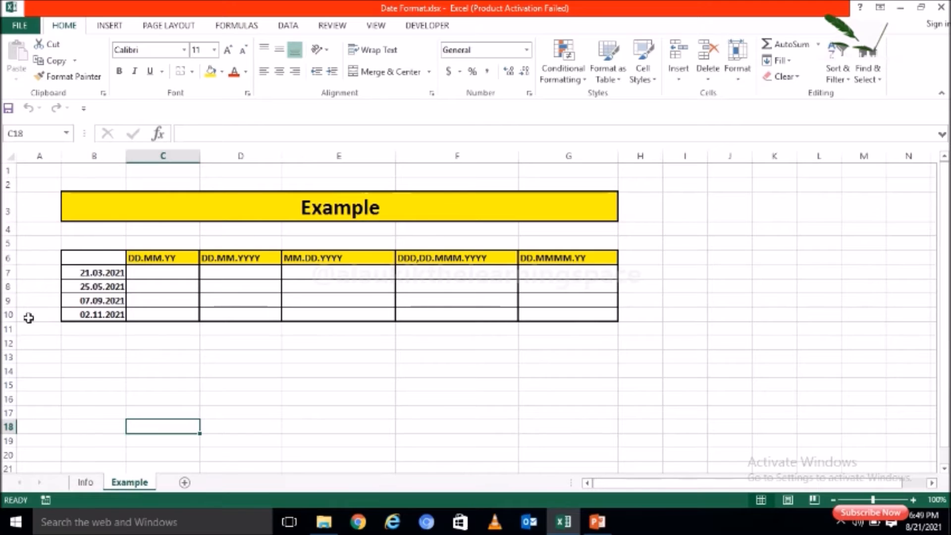
{"action": "left_click_drag", "start_coordinate": [108, 267], "coordinate": [109, 313]}
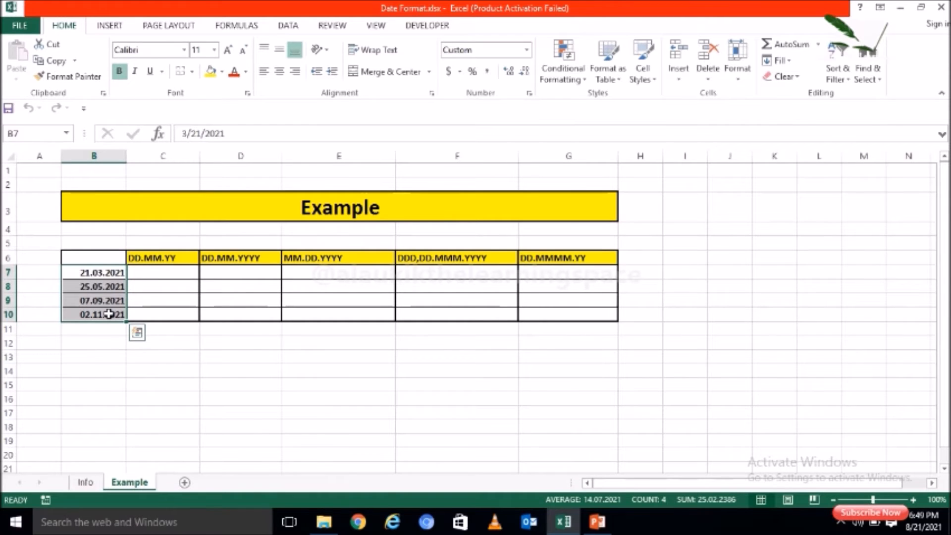
{"action": "left_click", "coordinate": [171, 260]}
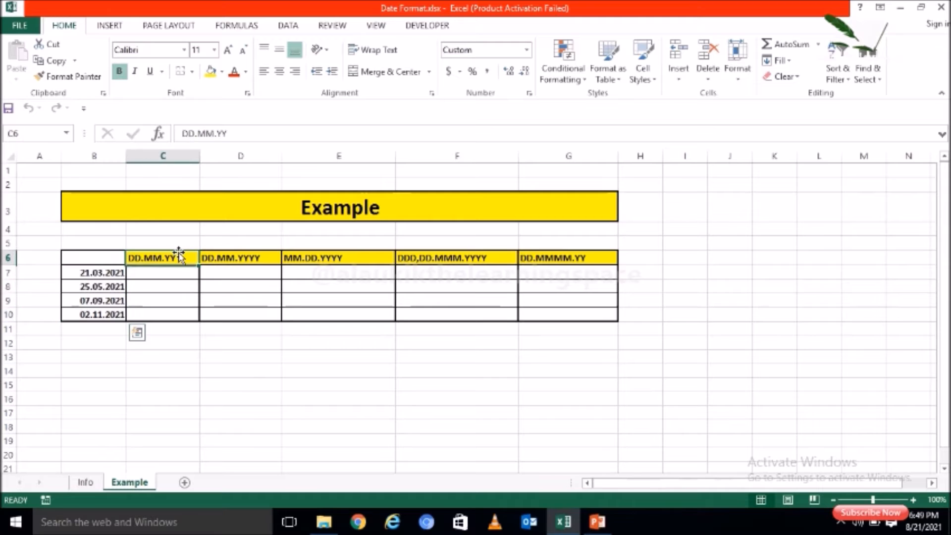
{"action": "left_click", "coordinate": [239, 260]}
{"action": "left_click", "coordinate": [317, 258]}
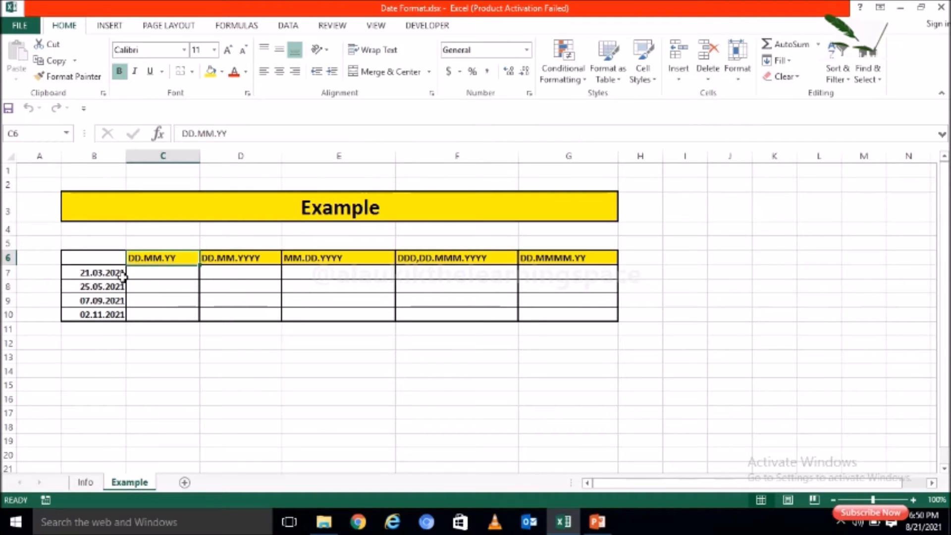
{"action": "left_click_drag", "start_coordinate": [121, 272], "coordinate": [123, 323]}
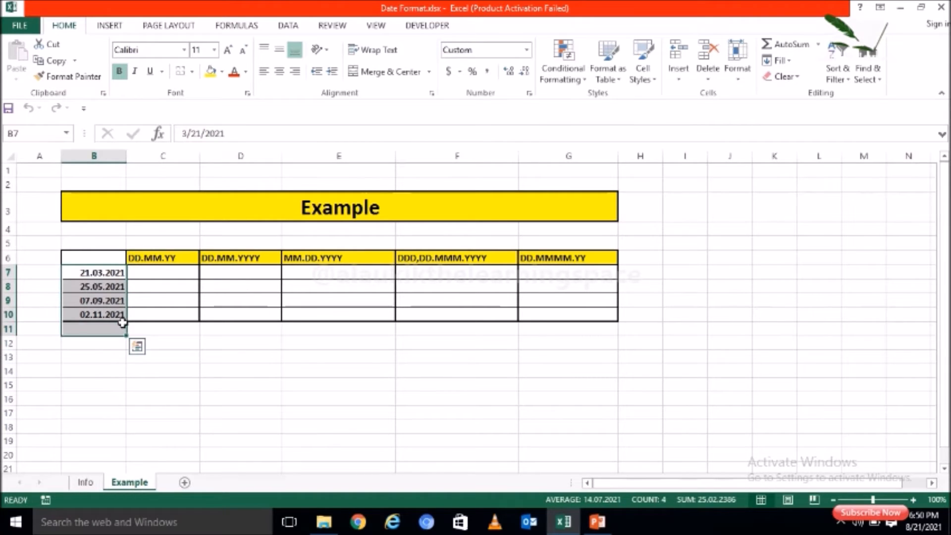
{"action": "left_click", "coordinate": [181, 256]}
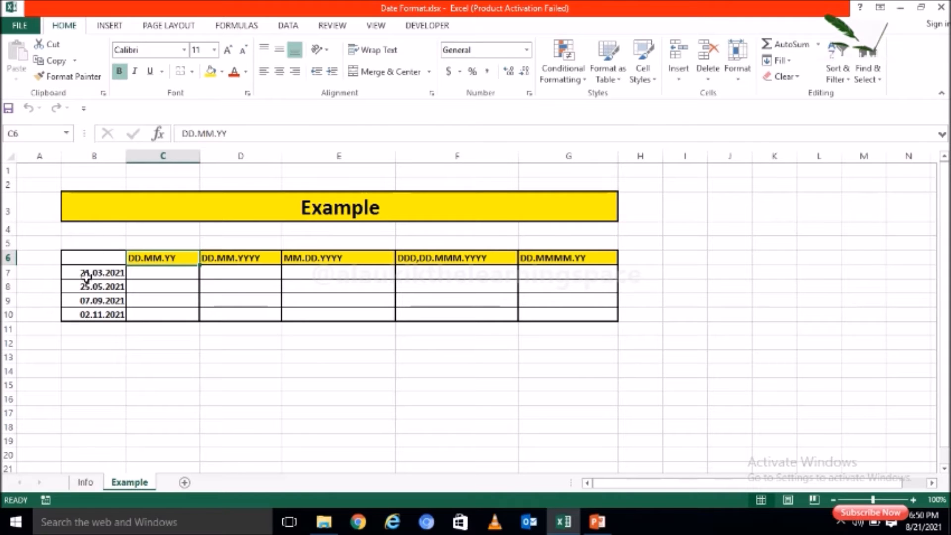
Copy the four dates in B7:B10 into the DD.MM.YY column starting at C7.
{"action": "left_click_drag", "start_coordinate": [91, 270], "coordinate": [91, 313]}
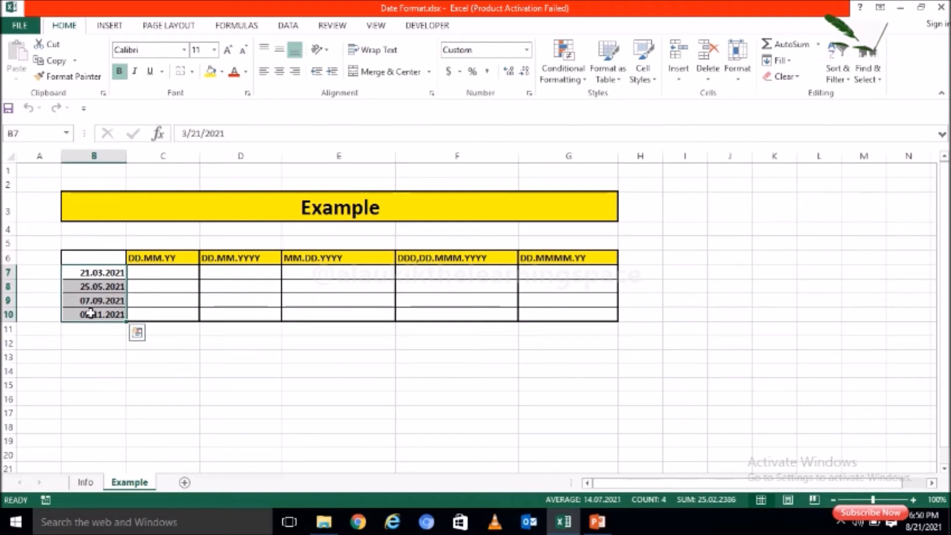
{"action": "key", "text": "ctrl+c"}
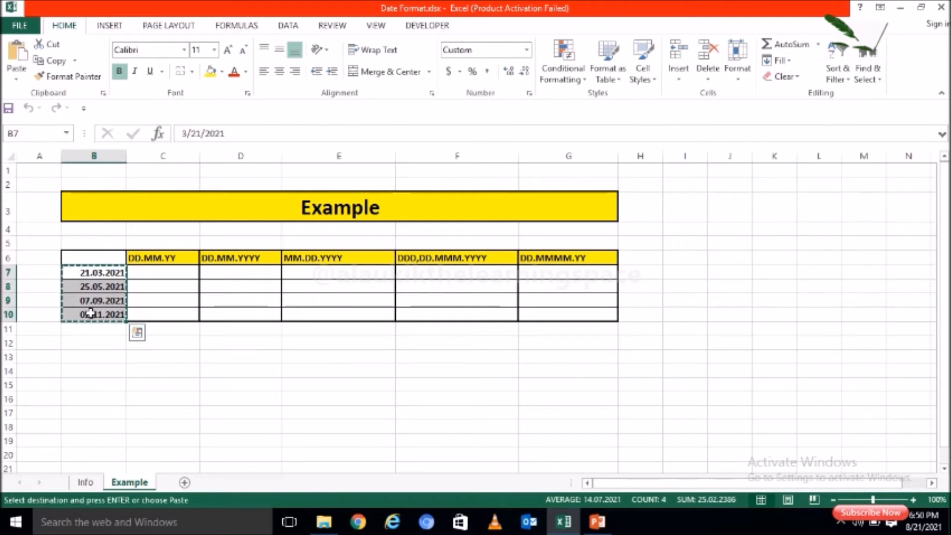
{"action": "left_click", "coordinate": [185, 272]}
{"action": "key", "text": "ctrl+v"}
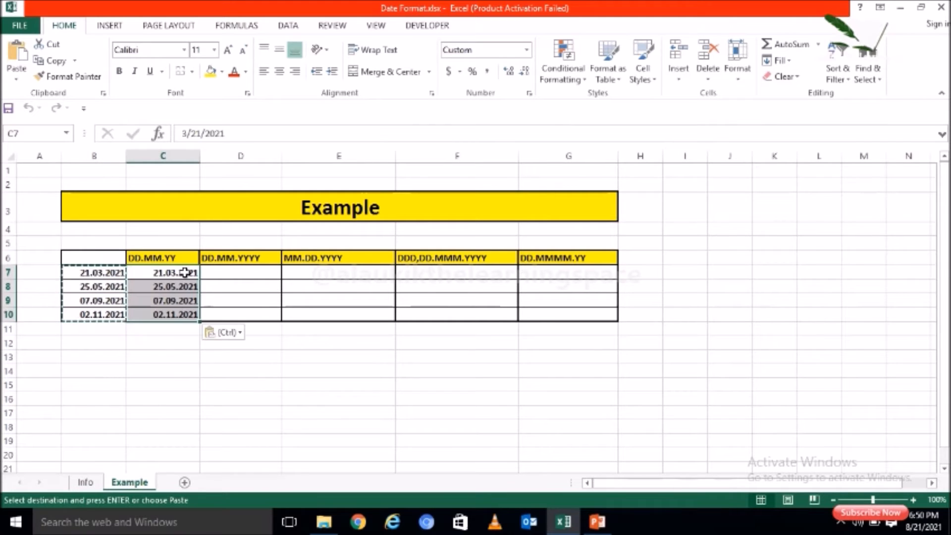
{"action": "left_click", "coordinate": [189, 273]}
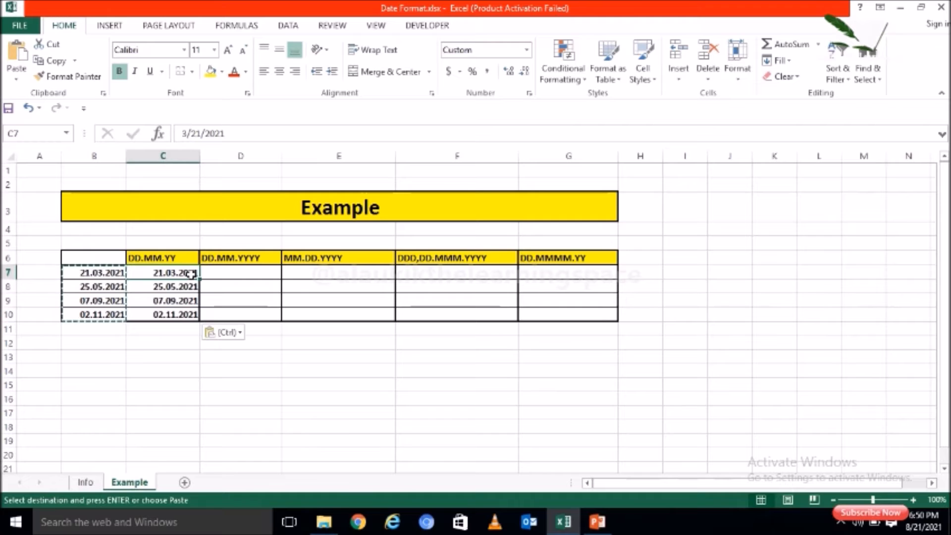
{"action": "key", "text": "Escape"}
Apply the custom number format dd.mm.yy to the date in C7.
{"action": "key", "text": "ctrl+1"}
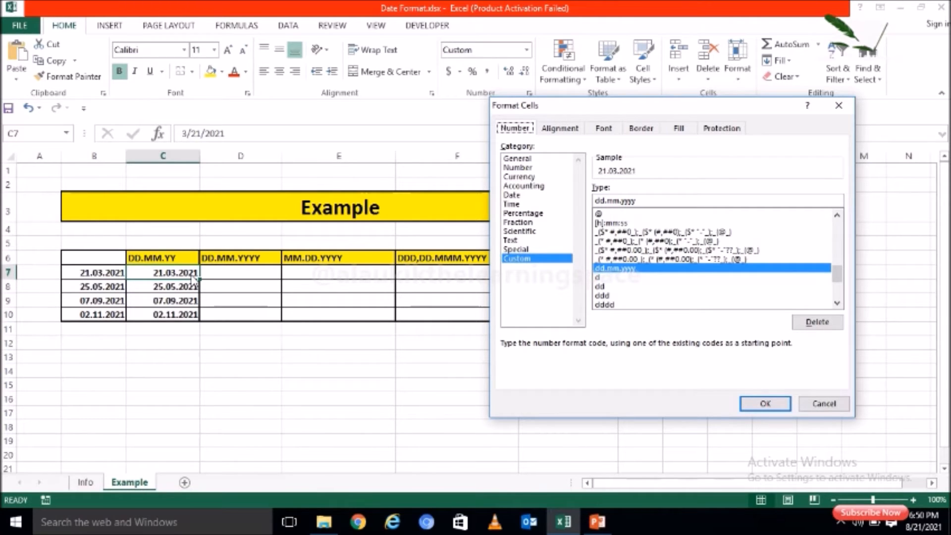
{"action": "left_click", "coordinate": [820, 401]}
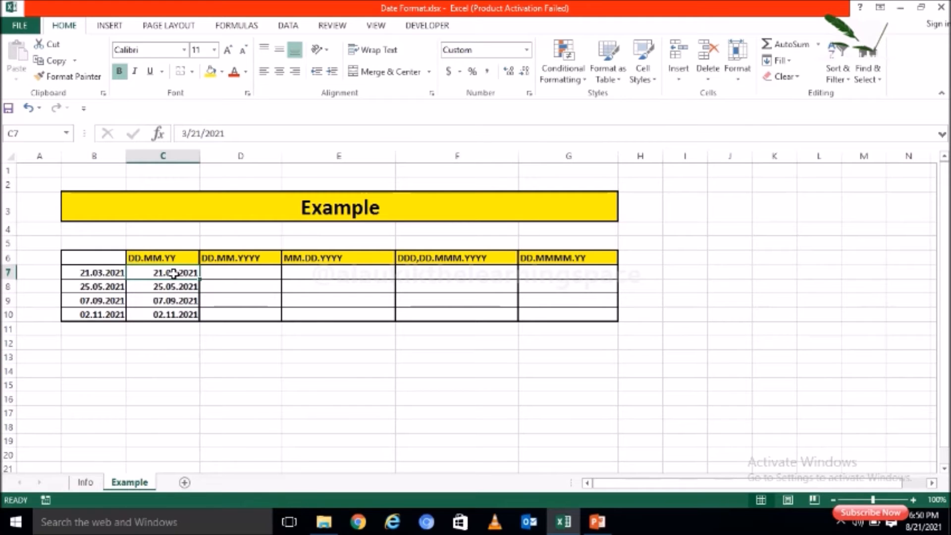
{"action": "right_click", "coordinate": [173, 273]}
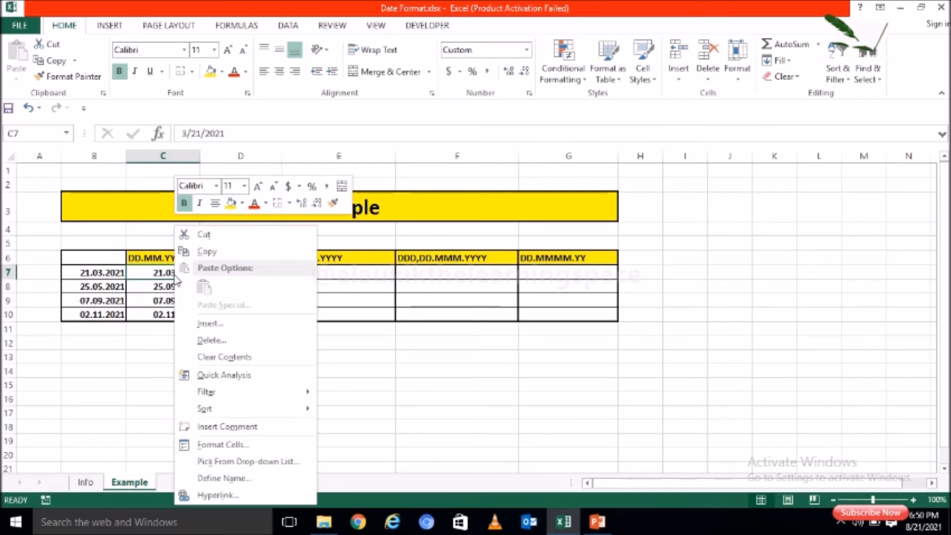
{"action": "left_click", "coordinate": [216, 446]}
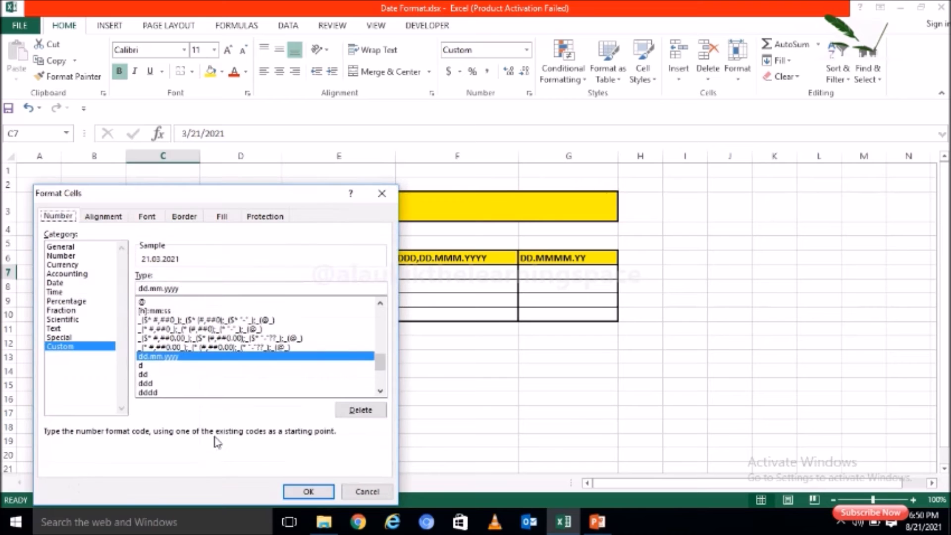
{"action": "left_click_drag", "start_coordinate": [265, 201], "coordinate": [713, 104]}
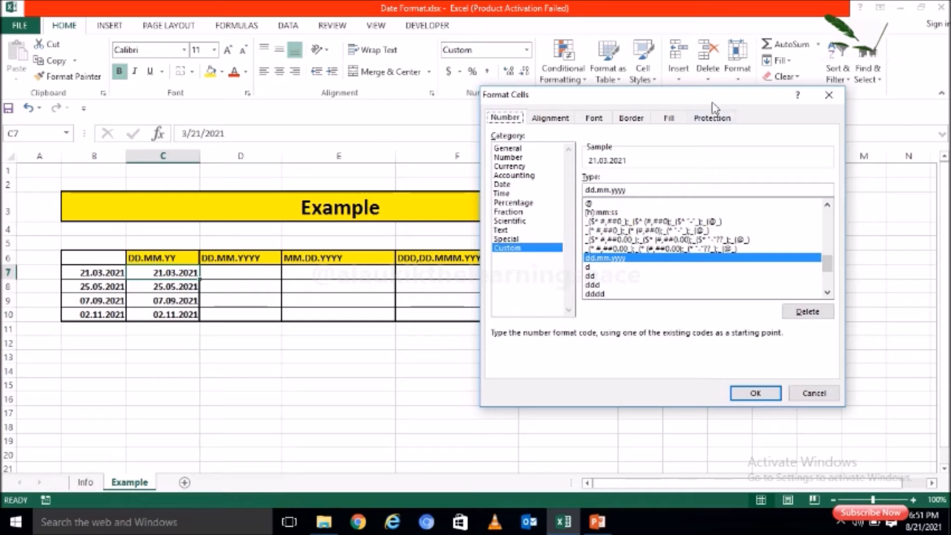
{"action": "left_click", "coordinate": [642, 191]}
{"action": "key", "text": "BackSpace"}
{"action": "key", "text": "BackSpace"}
{"action": "key", "text": "BackSpace"}
{"action": "key", "text": "BackSpace"}
{"action": "key", "text": "BackSpace"}
{"action": "key", "text": "BackSpace"}
{"action": "key", "text": "BackSpace"}
{"action": "key", "text": "BackSpace"}
{"action": "key", "text": "BackSpace"}
{"action": "key", "text": "BackSpace"}
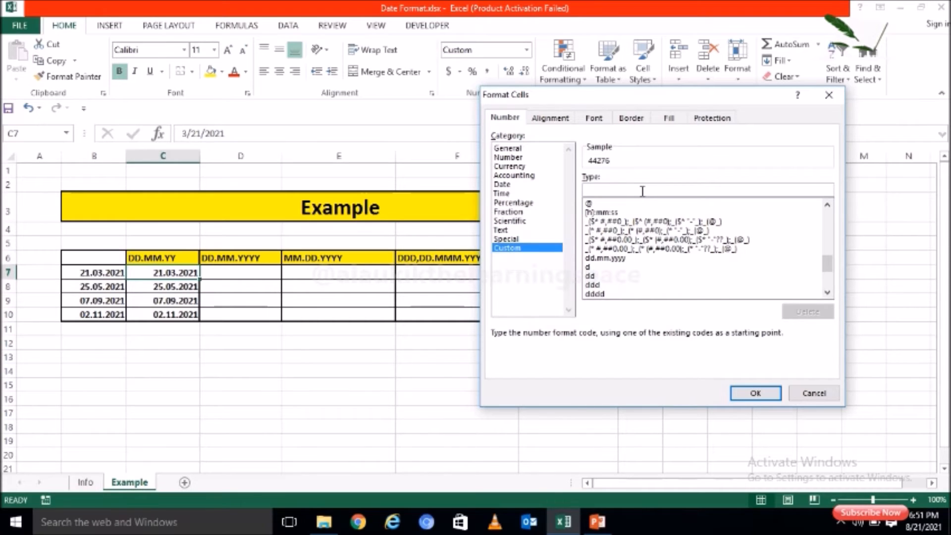
{"action": "type", "text": "dd.mm."}
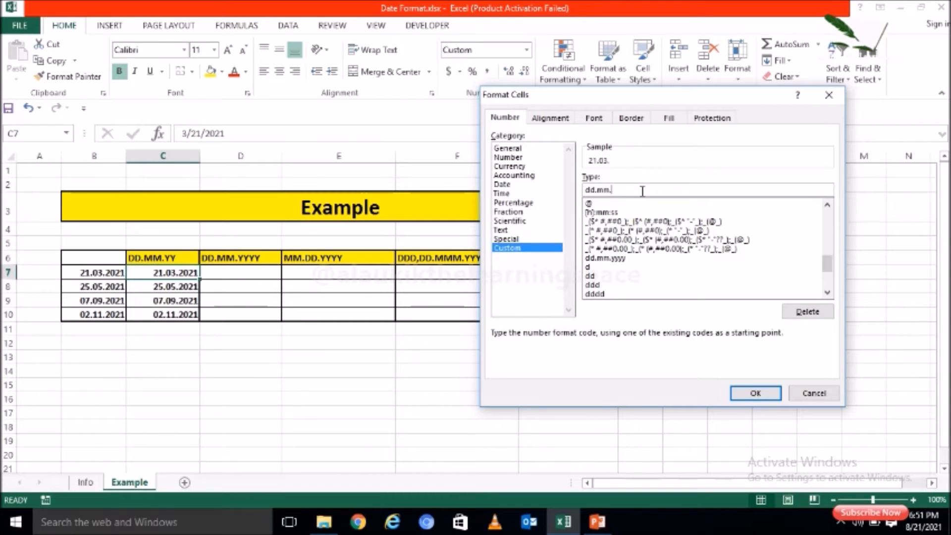
{"action": "type", "text": "yy"}
{"action": "left_click", "coordinate": [766, 400]}
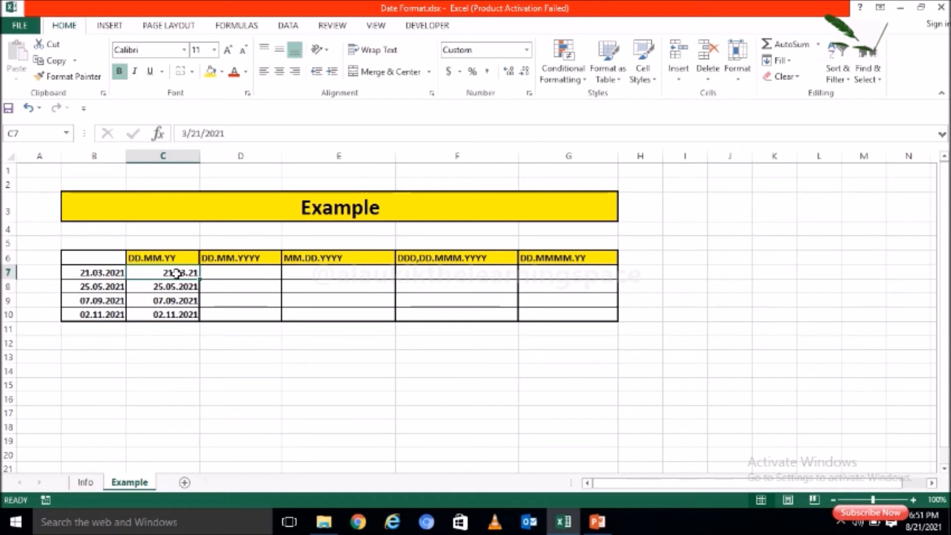
Copy the formatting of C7 onto the remaining dates in C8:C10 with Format Painter.
{"action": "left_click", "coordinate": [82, 81]}
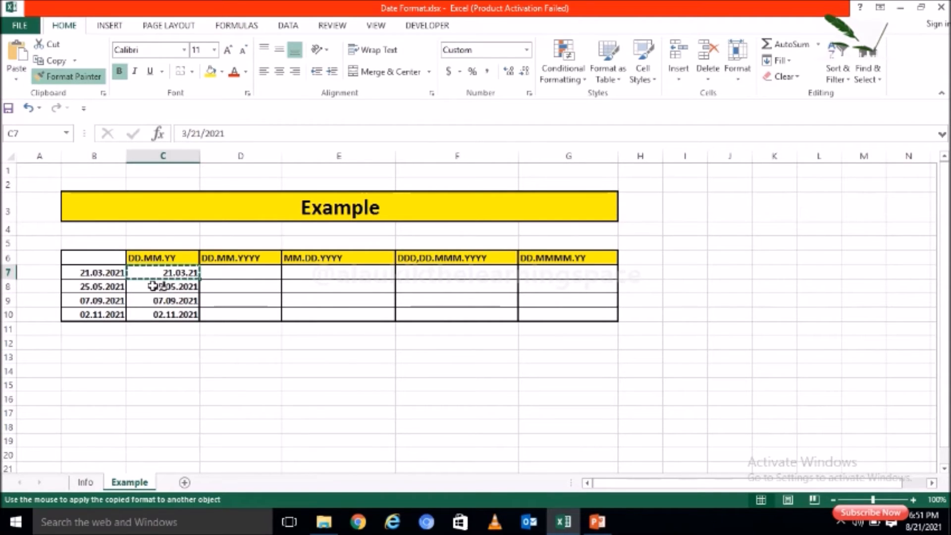
{"action": "left_click_drag", "start_coordinate": [153, 285], "coordinate": [158, 316]}
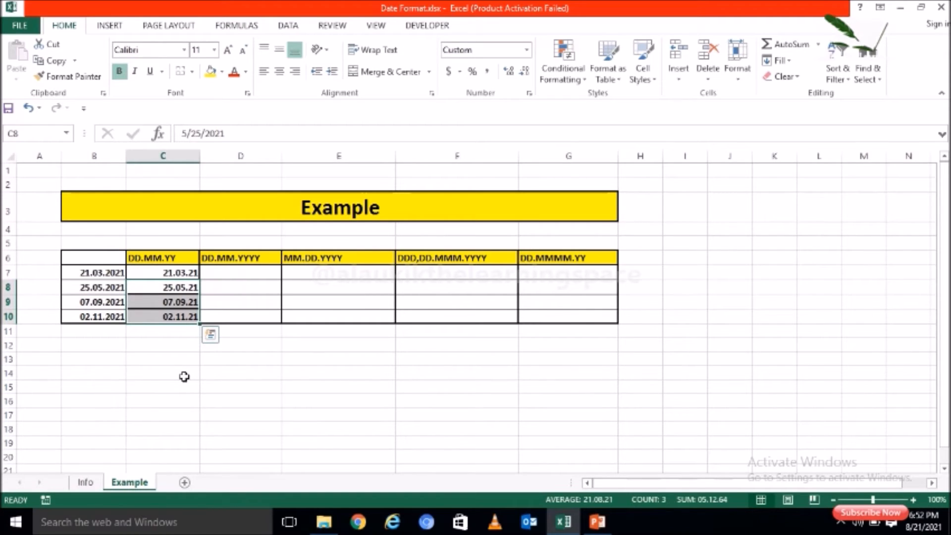
Copy the four dates in B7:B10 into the DD.MM.YYYY column starting at D7.
{"action": "left_click", "coordinate": [266, 258]}
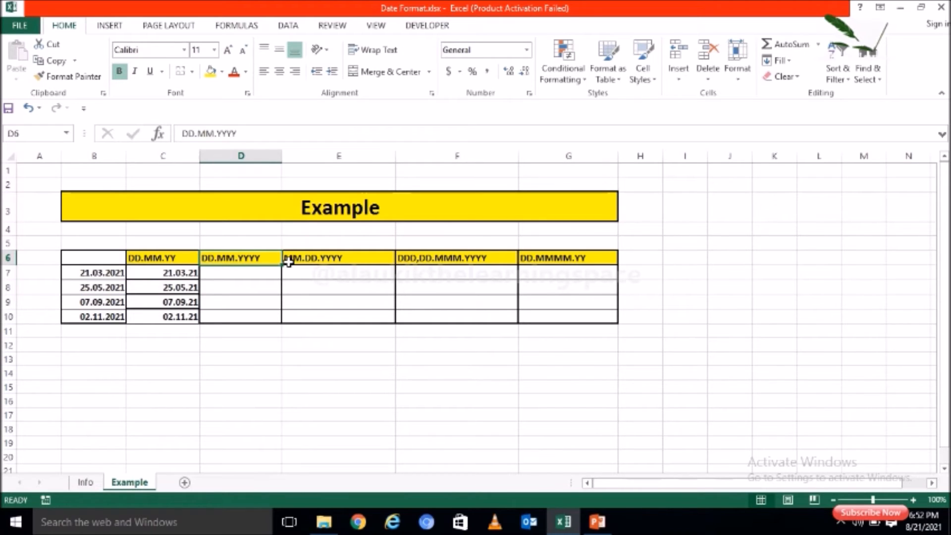
{"action": "left_click_drag", "start_coordinate": [110, 272], "coordinate": [109, 311]}
{"action": "key", "text": "ctrl+c"}
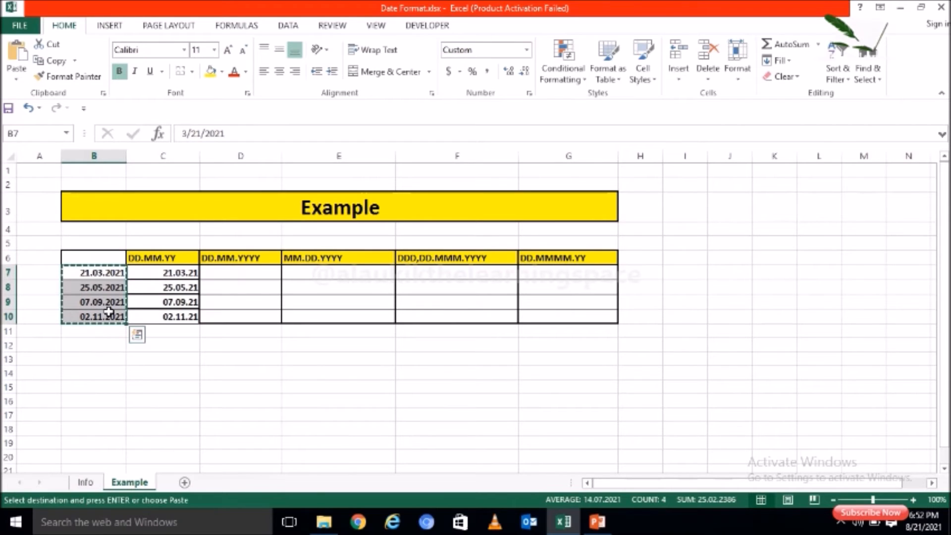
{"action": "left_click", "coordinate": [260, 273]}
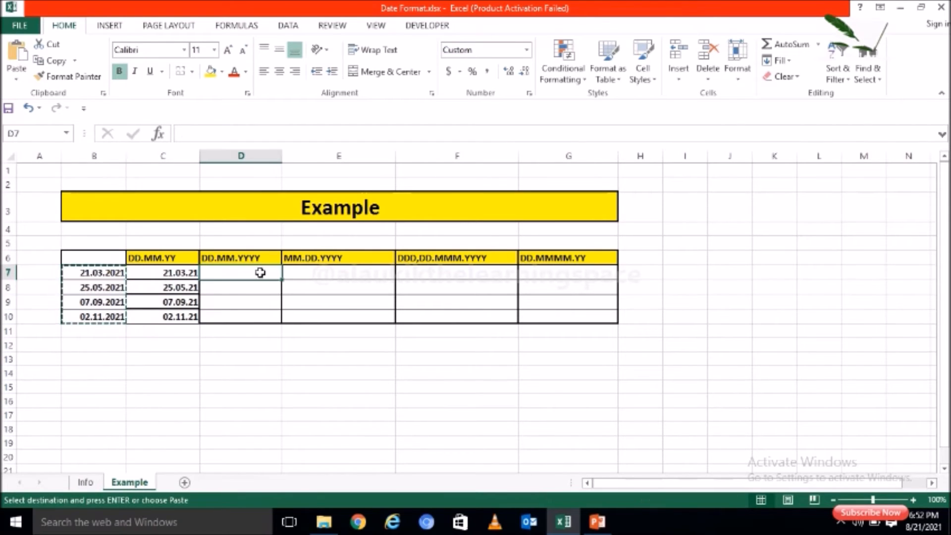
{"action": "key", "text": "ctrl+v"}
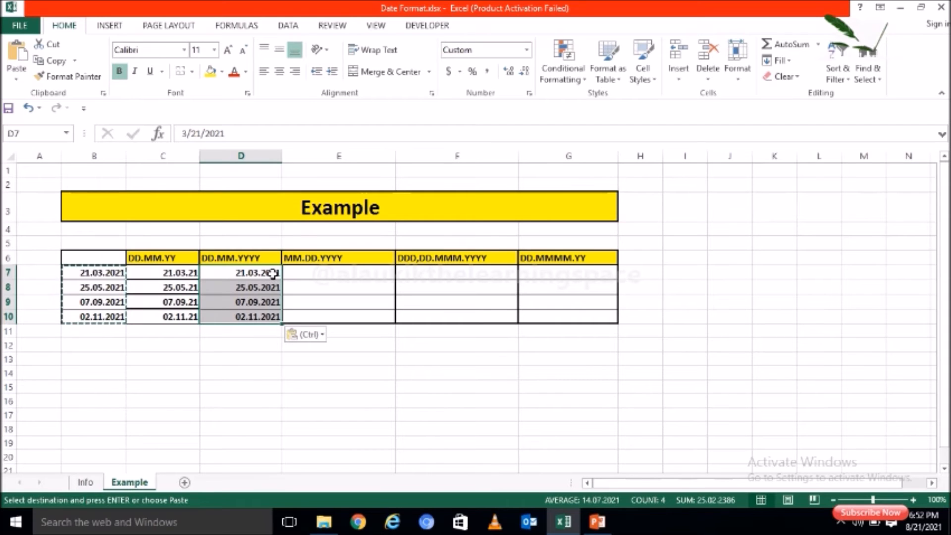
Apply the custom number format dd.mm.yyyy to the dates in D7:D10.
{"action": "right_click", "coordinate": [274, 277]}
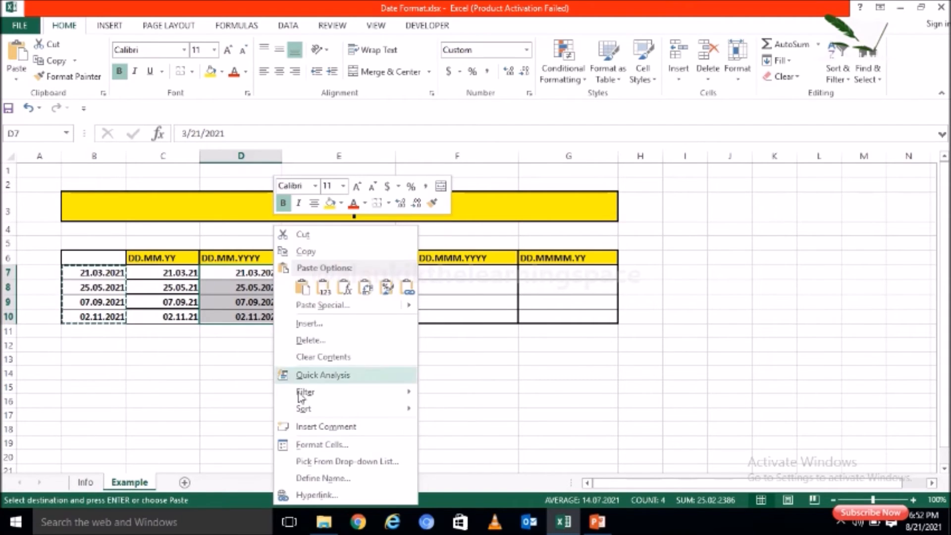
{"action": "left_click", "coordinate": [319, 448]}
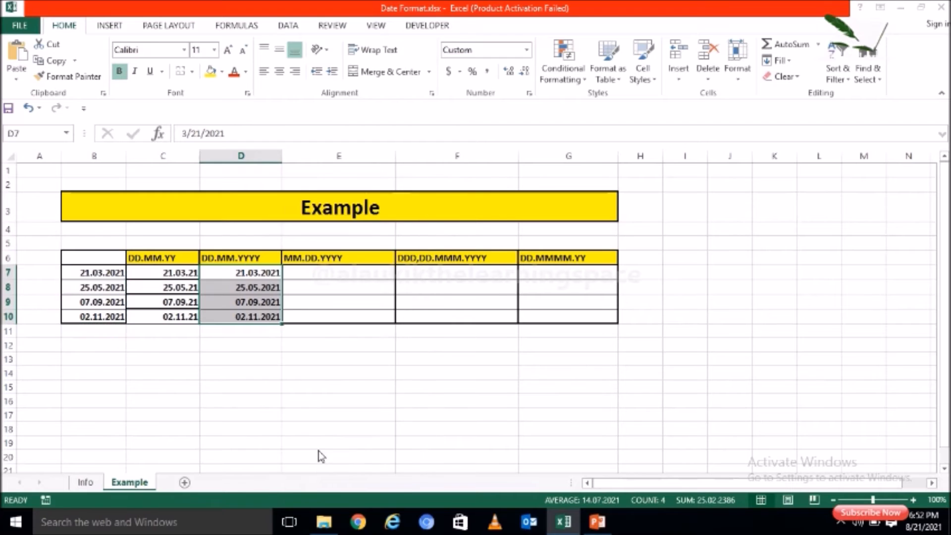
{"action": "left_click_drag", "start_coordinate": [357, 194], "coordinate": [717, 168]}
{"action": "left_click", "coordinate": [656, 262]}
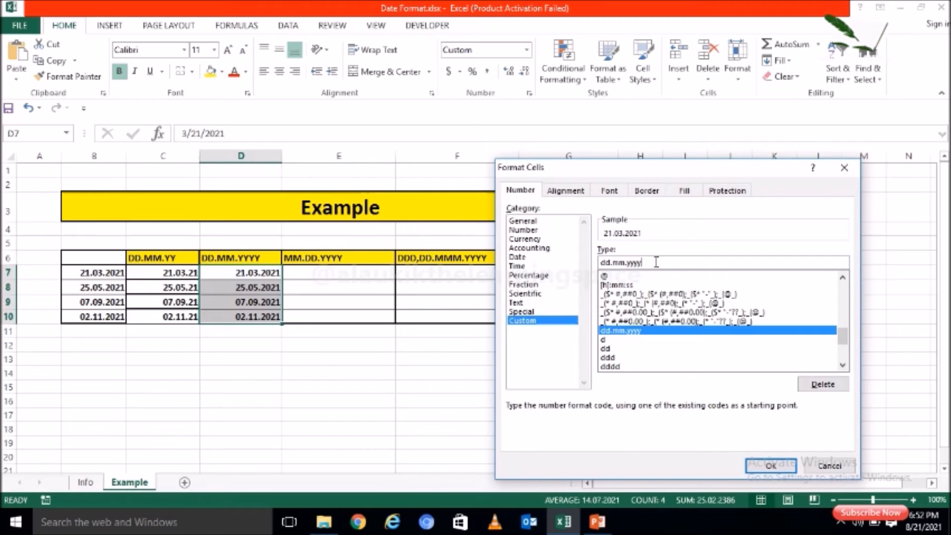
{"action": "key", "text": "BackSpace"}
{"action": "key", "text": "BackSpace"}
{"action": "key", "text": "BackSpace"}
{"action": "key", "text": "BackSpace"}
{"action": "key", "text": "BackSpace"}
{"action": "key", "text": "BackSpace"}
{"action": "key", "text": "BackSpace"}
{"action": "key", "text": "BackSpace"}
{"action": "key", "text": "BackSpace"}
{"action": "key", "text": "BackSpace"}
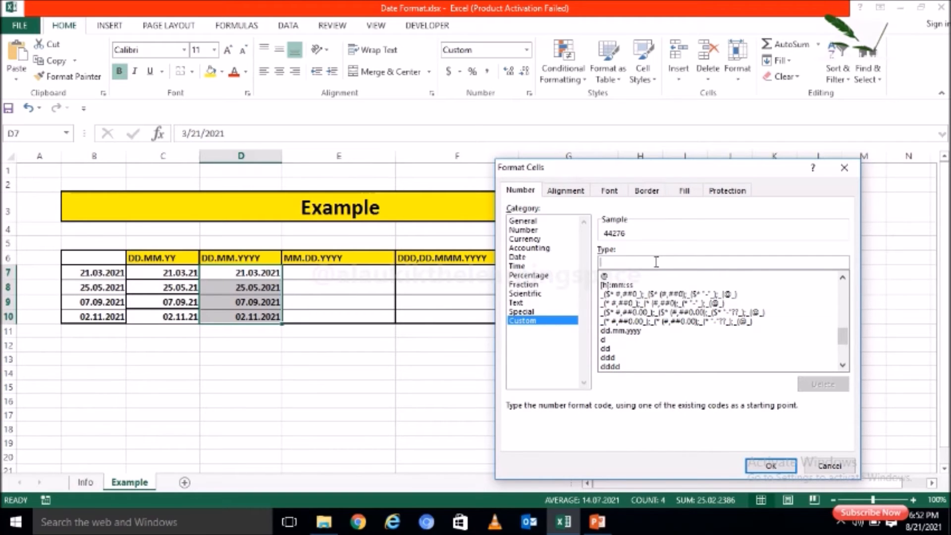
{"action": "type", "text": "dd"}
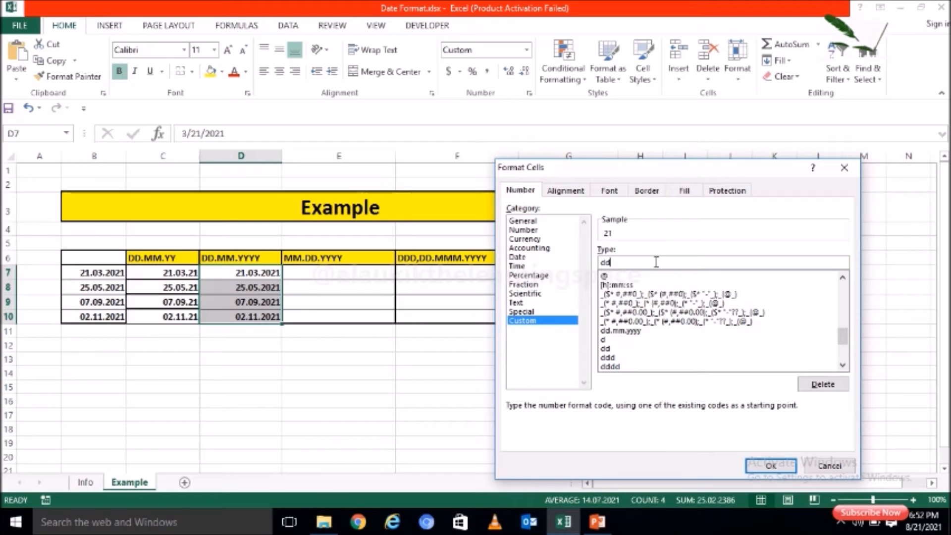
{"action": "type", "text": ".mm.yyyy"}
{"action": "left_click", "coordinate": [770, 468]}
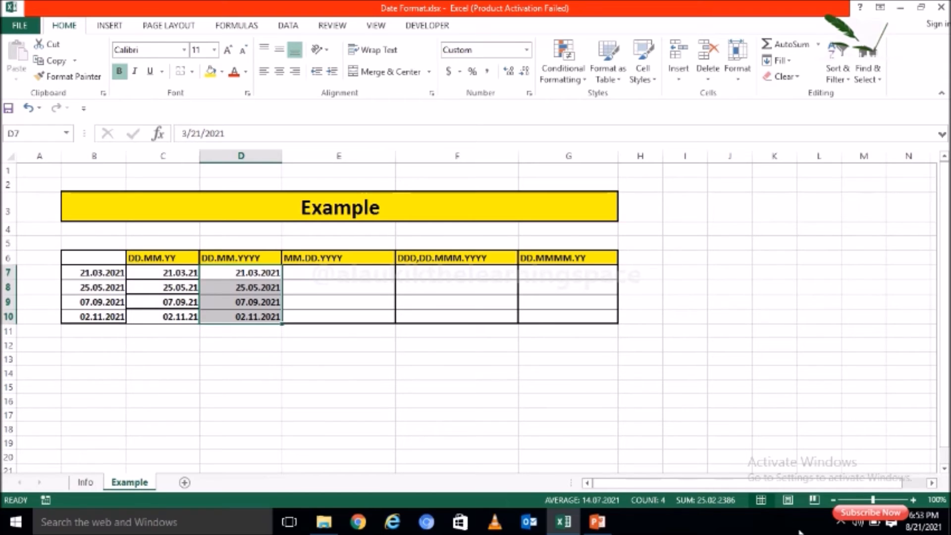
Copy the four dates in B7:B10 into the MM.DD.YYYY column starting at E7.
{"action": "left_click", "coordinate": [314, 271]}
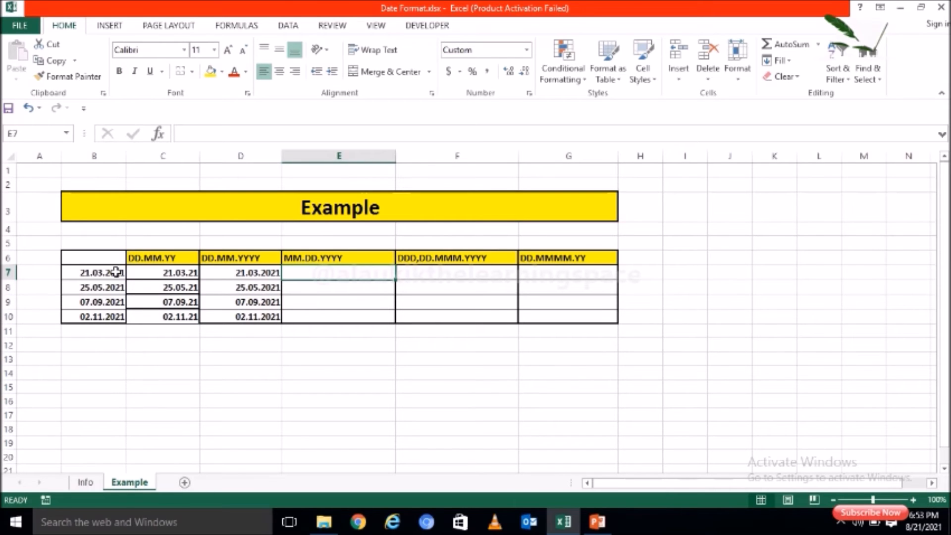
{"action": "left_click", "coordinate": [115, 276]}
{"action": "left_click_drag", "start_coordinate": [116, 276], "coordinate": [114, 316]}
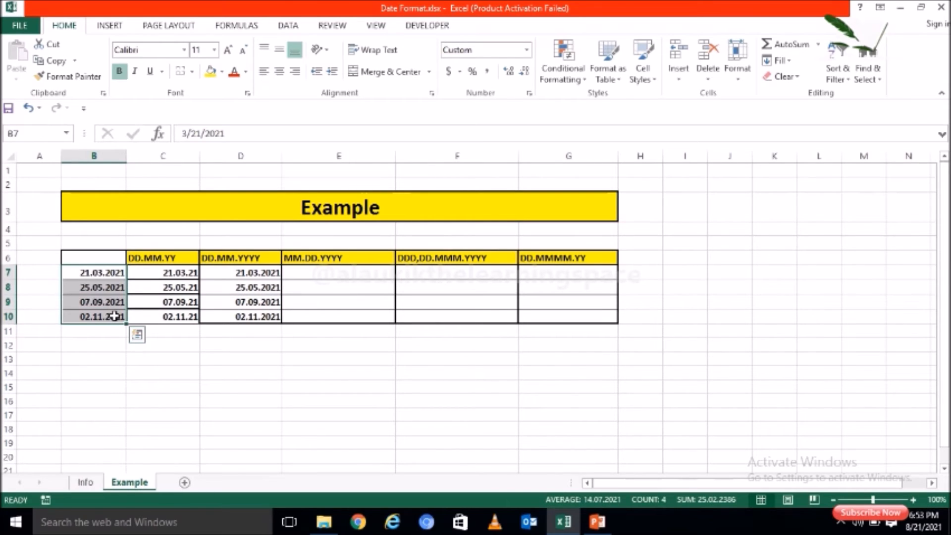
{"action": "key", "text": "ctrl+c"}
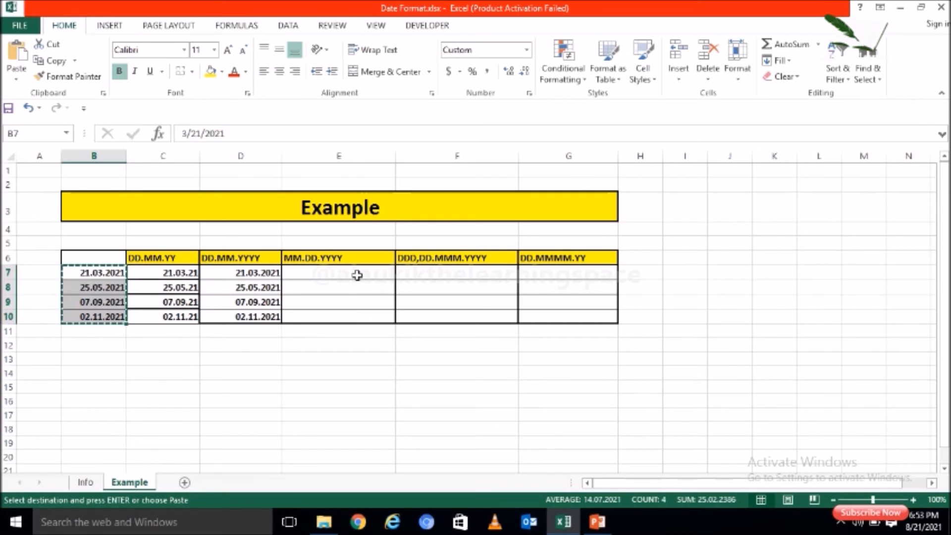
{"action": "left_click", "coordinate": [357, 275]}
{"action": "key", "text": "ctrl+v"}
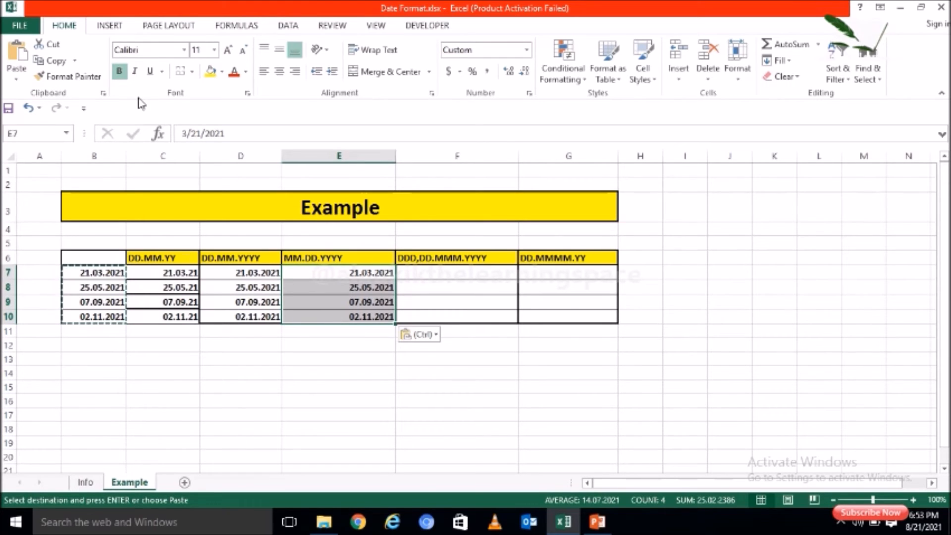
Apply the custom number format mm.dd.yyyy to the dates in E7:E10.
{"action": "right_click", "coordinate": [345, 272]}
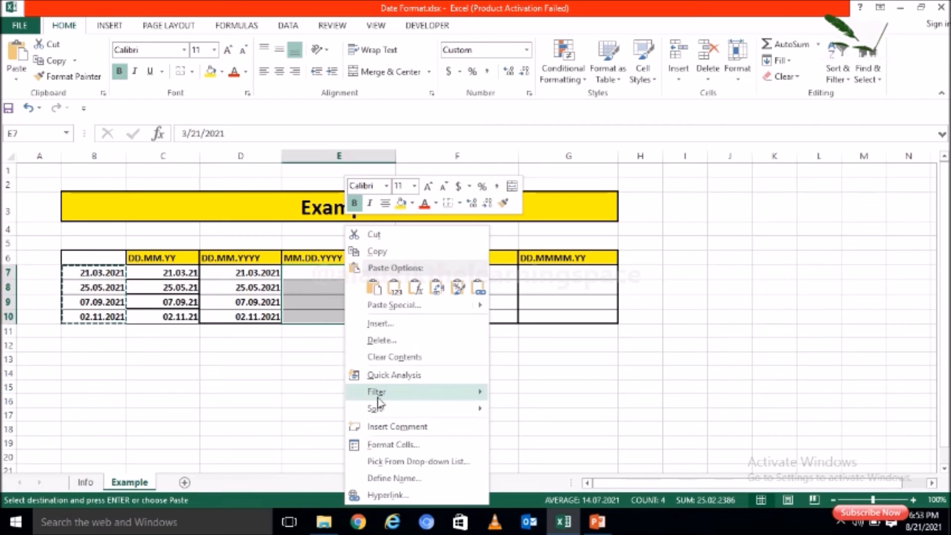
{"action": "left_click", "coordinate": [381, 444]}
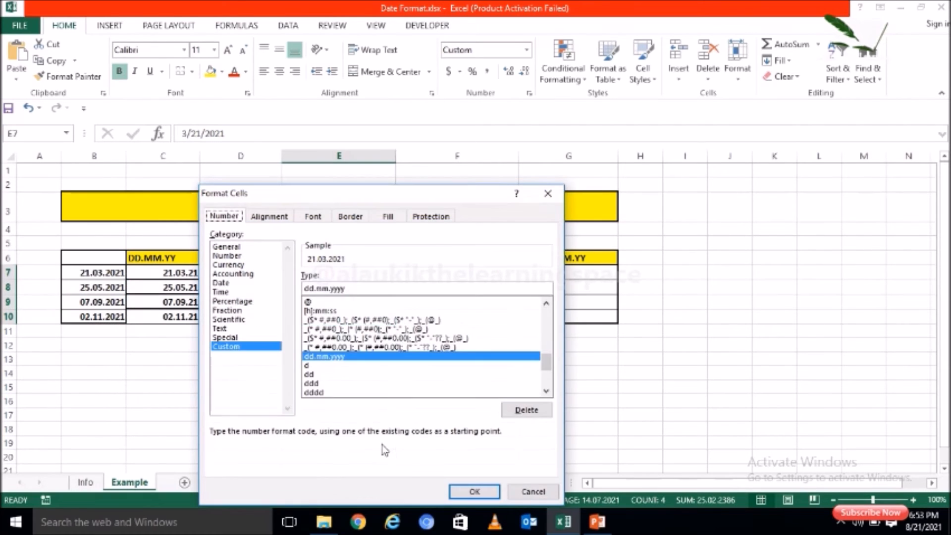
{"action": "left_click_drag", "start_coordinate": [459, 198], "coordinate": [784, 148]}
{"action": "left_click", "coordinate": [682, 242]}
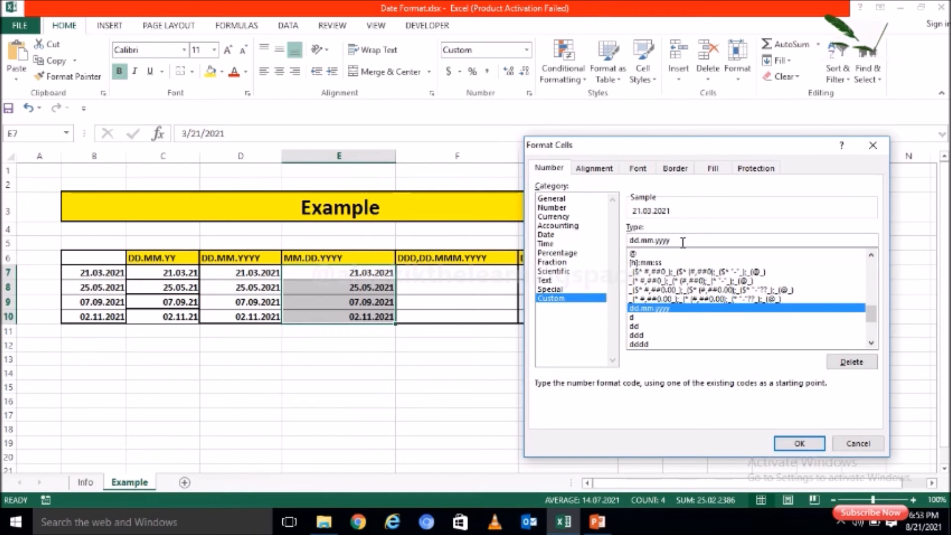
{"action": "key", "text": "BackSpace"}
{"action": "key", "text": "BackSpace"}
{"action": "key", "text": "BackSpace"}
{"action": "key", "text": "BackSpace"}
{"action": "key", "text": "BackSpace"}
{"action": "key", "text": "BackSpace"}
{"action": "key", "text": "BackSpace"}
{"action": "key", "text": "BackSpace"}
{"action": "key", "text": "BackSpace"}
{"action": "key", "text": "BackSpace"}
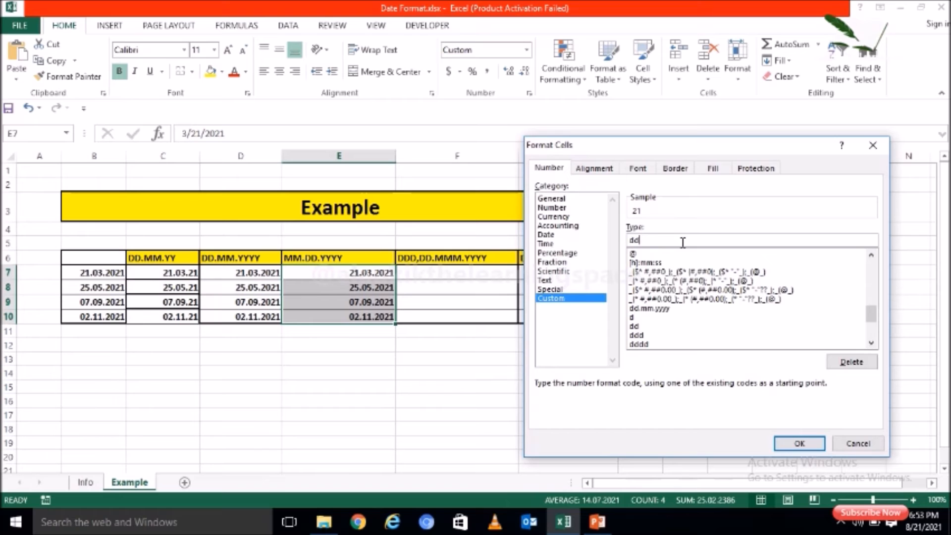
{"action": "type", "text": "mm.dd.yyyy"}
{"action": "left_click", "coordinate": [786, 446]}
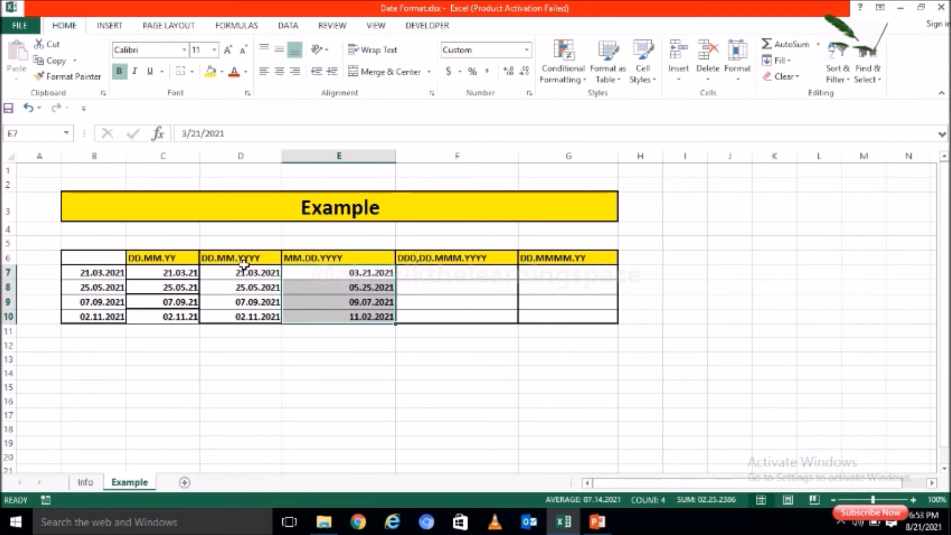
{"action": "left_click", "coordinate": [340, 273]}
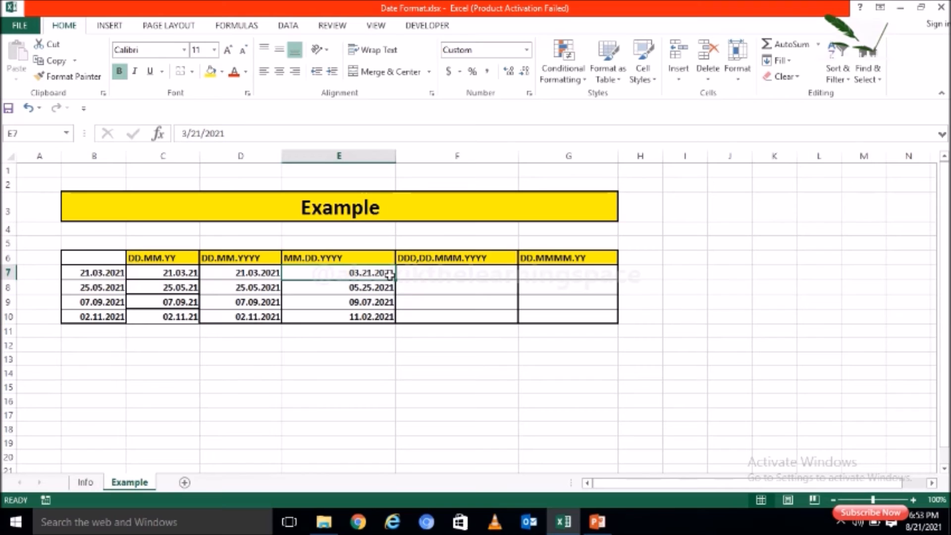
Copy the four dates in B7:B10 into the DDD,DD.MMM.YYYY column starting at F7.
{"action": "left_click", "coordinate": [470, 270]}
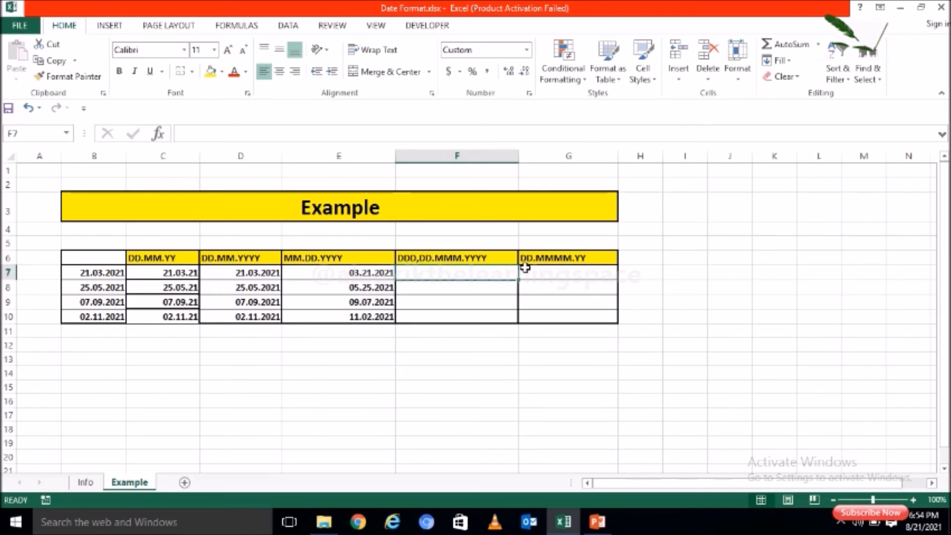
{"action": "left_click_drag", "start_coordinate": [122, 270], "coordinate": [119, 317]}
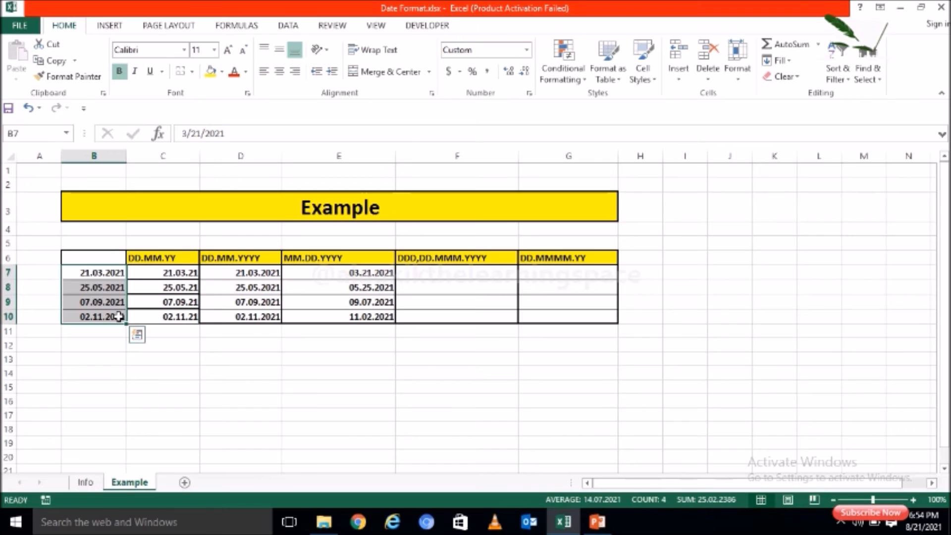
{"action": "key", "text": "ctrl+c"}
{"action": "left_click", "coordinate": [431, 273]}
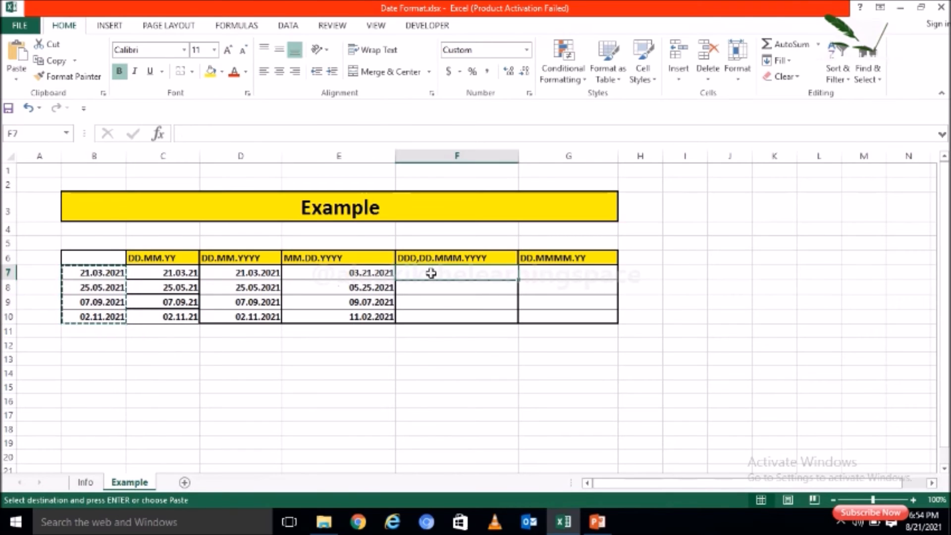
{"action": "key", "text": "ctrl+v"}
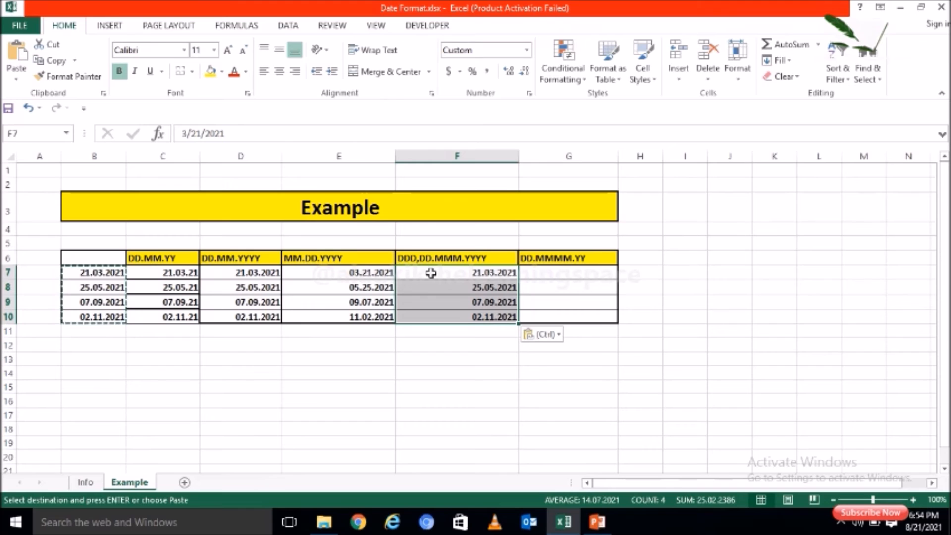
Apply the custom number format ddd,dd.mmm.yyyy to the dates in F7:F10.
{"action": "right_click", "coordinate": [431, 274]}
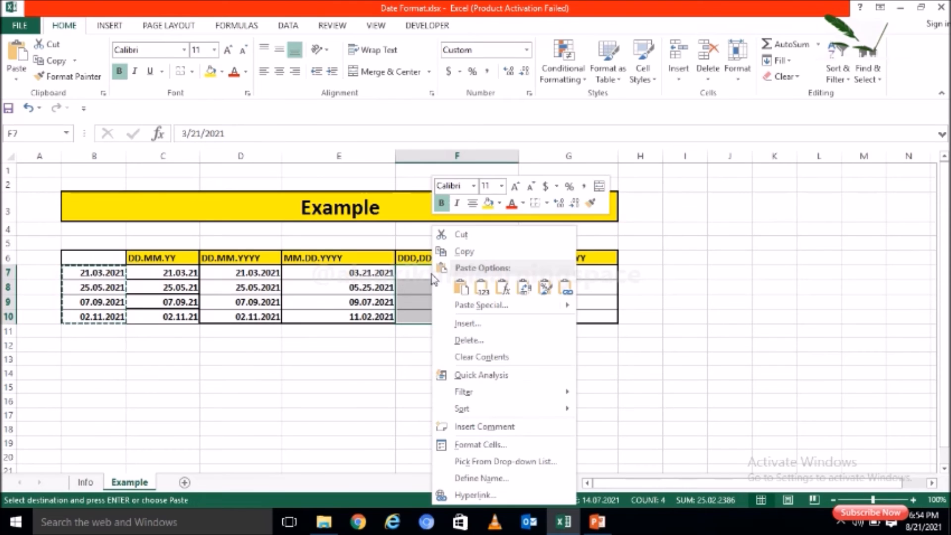
{"action": "left_click", "coordinate": [486, 446]}
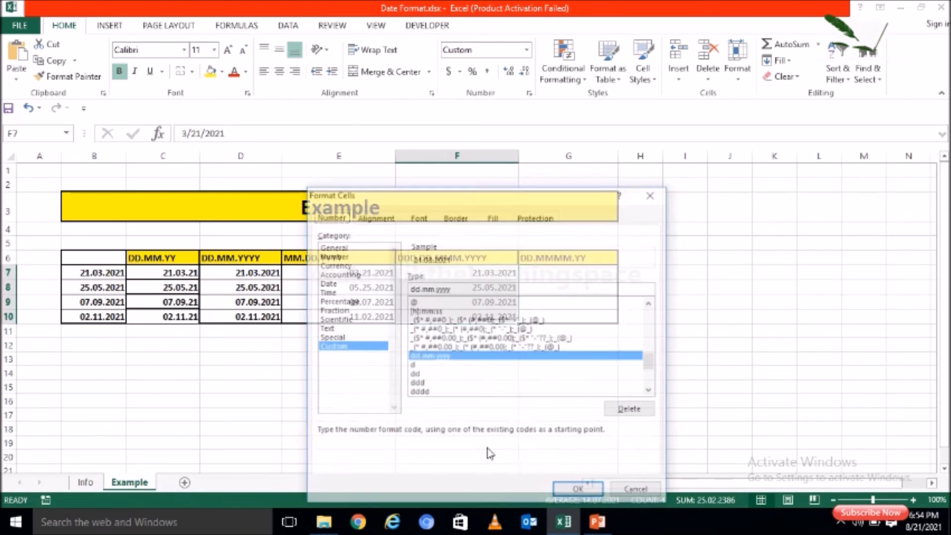
{"action": "left_click_drag", "start_coordinate": [579, 191], "coordinate": [817, 147]}
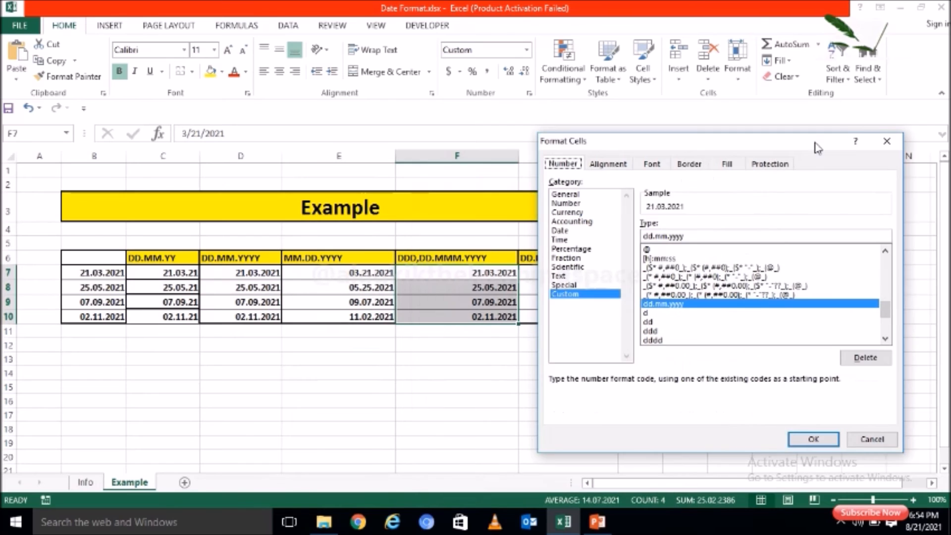
{"action": "left_click", "coordinate": [725, 230]}
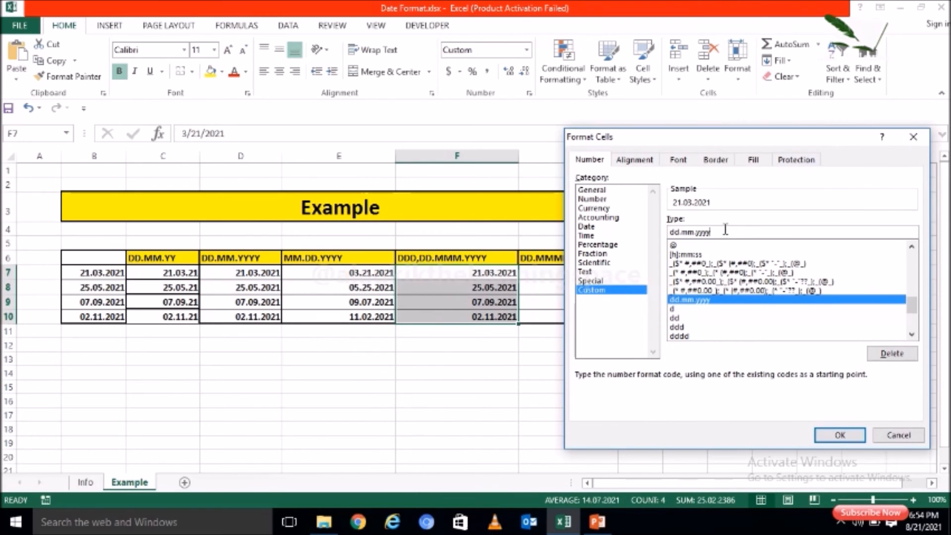
{"action": "key", "text": "BackSpace"}
{"action": "key", "text": "BackSpace"}
{"action": "key", "text": "BackSpace"}
{"action": "key", "text": "BackSpace"}
{"action": "key", "text": "BackSpace"}
{"action": "key", "text": "BackSpace"}
{"action": "key", "text": "BackSpace"}
{"action": "key", "text": "BackSpace"}
{"action": "key", "text": "BackSpace"}
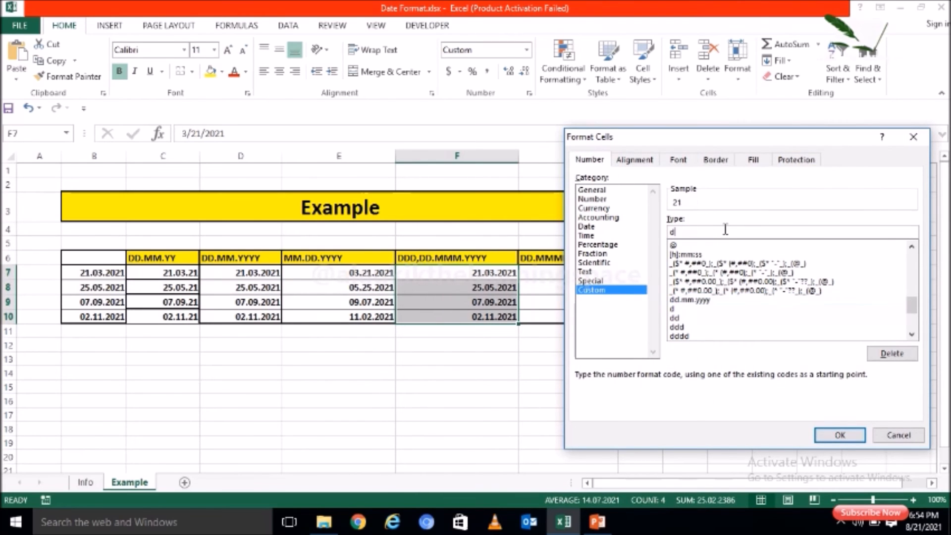
{"action": "key", "text": "BackSpace"}
{"action": "type", "text": "ddd,dd.mmm.yyyy"}
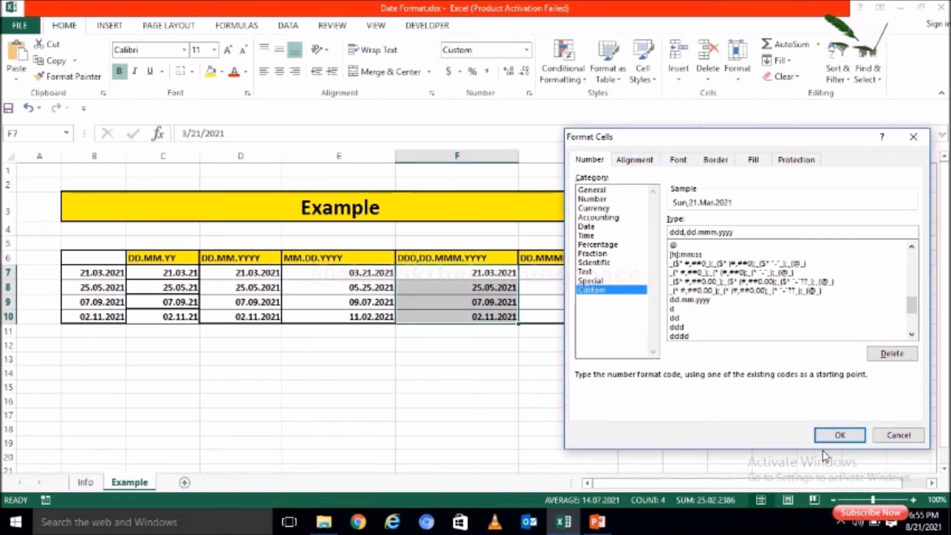
{"action": "left_click", "coordinate": [847, 438]}
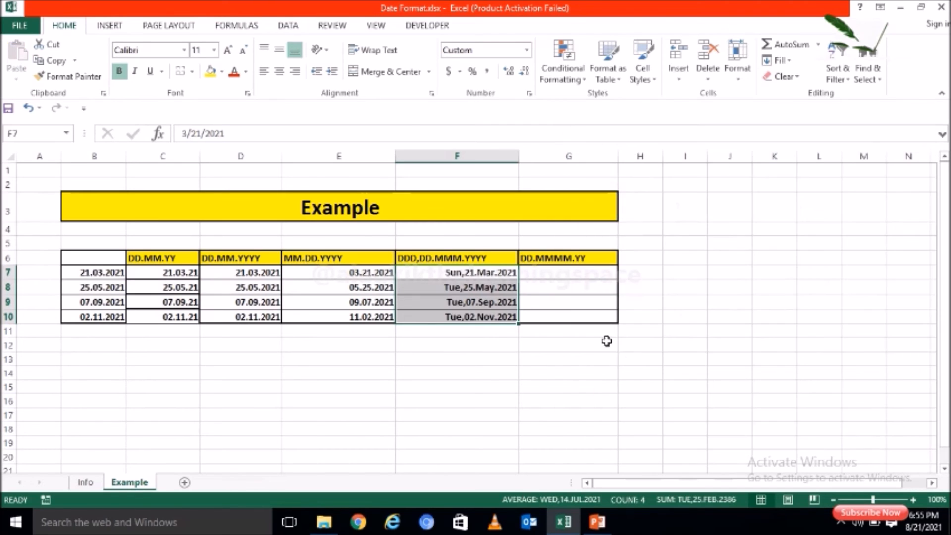
{"action": "left_click", "coordinate": [486, 270]}
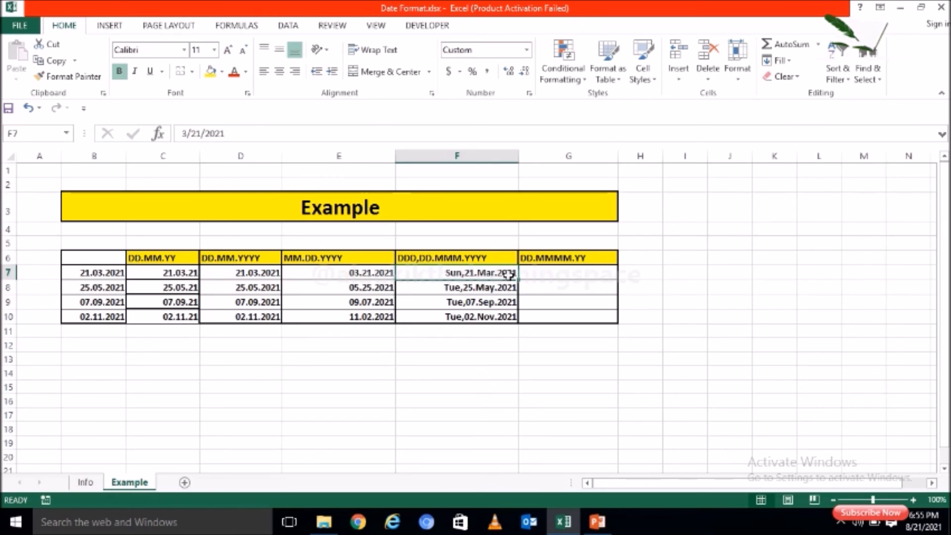
Copy the four dates in B7:B10 into the DD.MMMM.YY column starting at G7.
{"action": "left_click", "coordinate": [564, 272]}
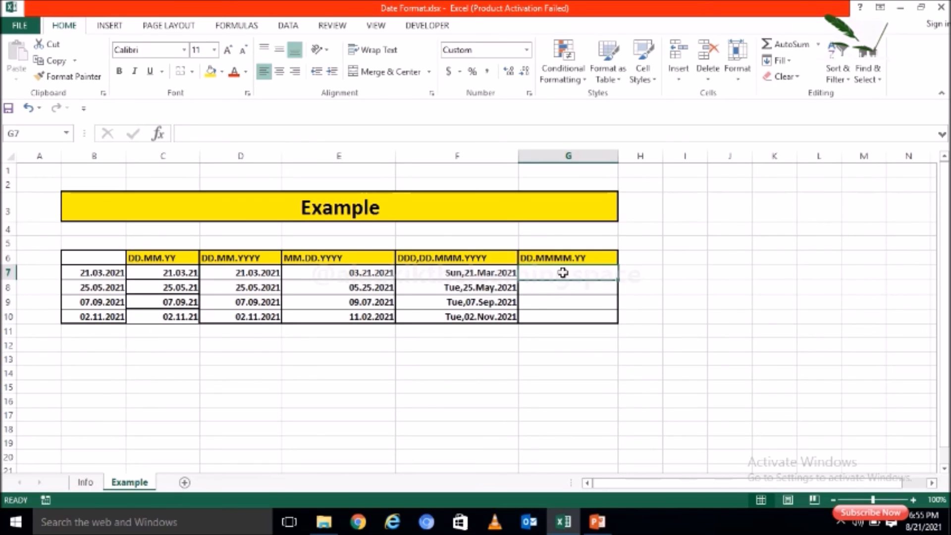
{"action": "left_click_drag", "start_coordinate": [101, 272], "coordinate": [110, 322]}
{"action": "key", "text": "ctrl+c"}
{"action": "left_click", "coordinate": [573, 274]}
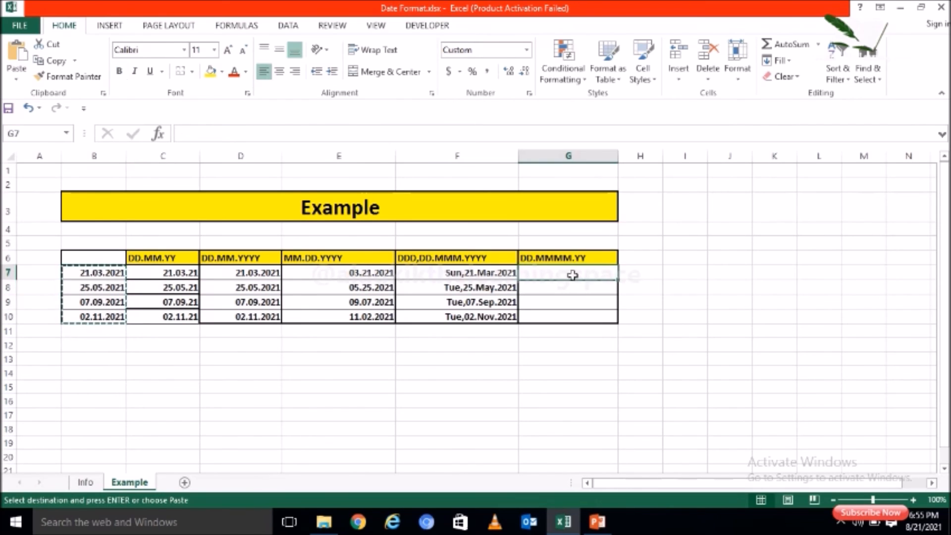
{"action": "key", "text": "ctrl+v"}
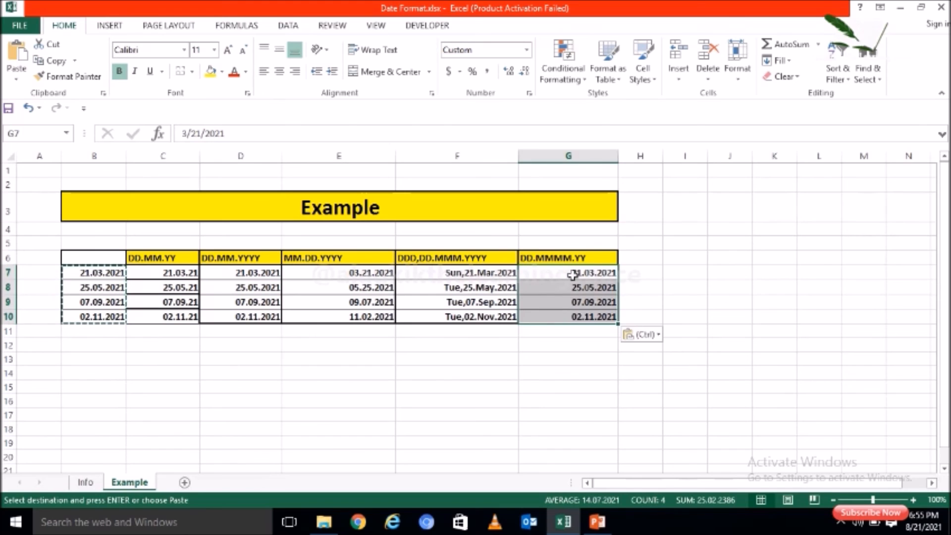
Apply the custom number format dd.mmmm.yy to the dates in G7:G10.
{"action": "right_click", "coordinate": [575, 280]}
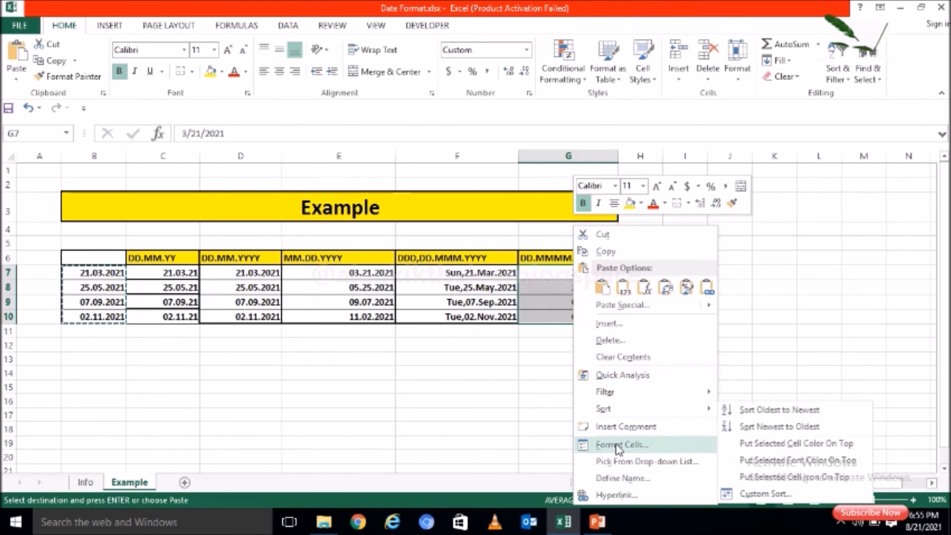
{"action": "left_click", "coordinate": [621, 444]}
{"action": "left_click_drag", "start_coordinate": [629, 193], "coordinate": [853, 157]}
{"action": "left_click", "coordinate": [813, 249]}
{"action": "key", "text": "BackSpace"}
{"action": "key", "text": "BackSpace"}
{"action": "key", "text": "BackSpace"}
{"action": "key", "text": "BackSpace"}
{"action": "key", "text": "BackSpace"}
{"action": "key", "text": "BackSpace"}
{"action": "key", "text": "BackSpace"}
{"action": "key", "text": "BackSpace"}
{"action": "key", "text": "BackSpace"}
{"action": "key", "text": "BackSpace"}
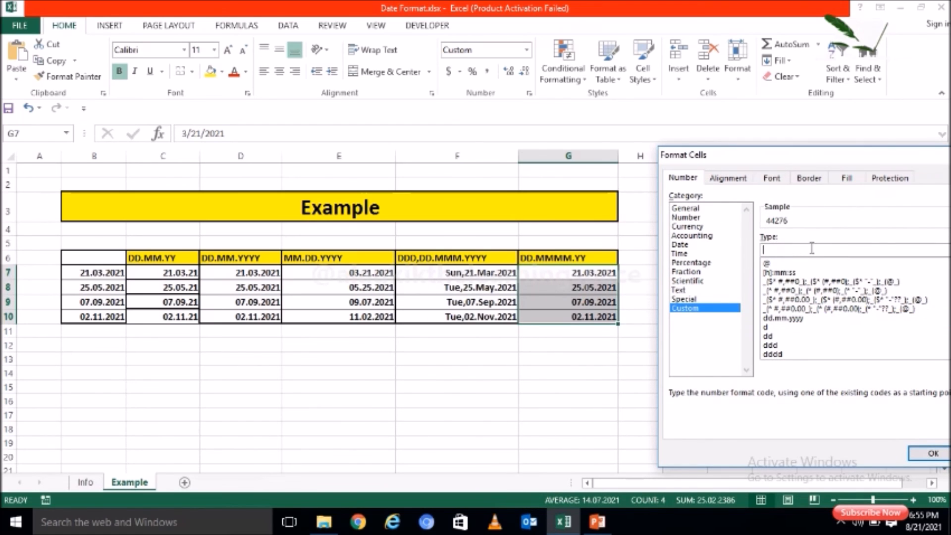
{"action": "type", "text": "dd.mmmm.yy"}
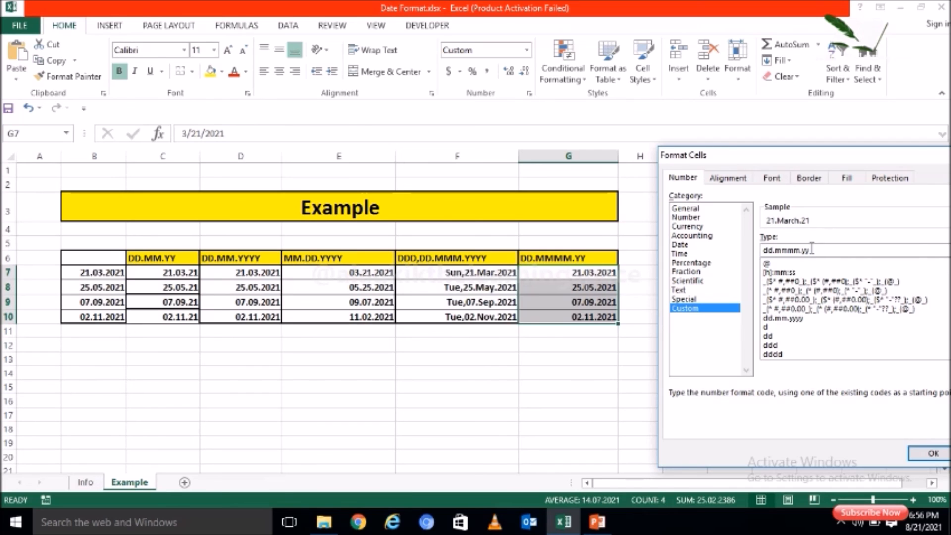
{"action": "left_click", "coordinate": [933, 454]}
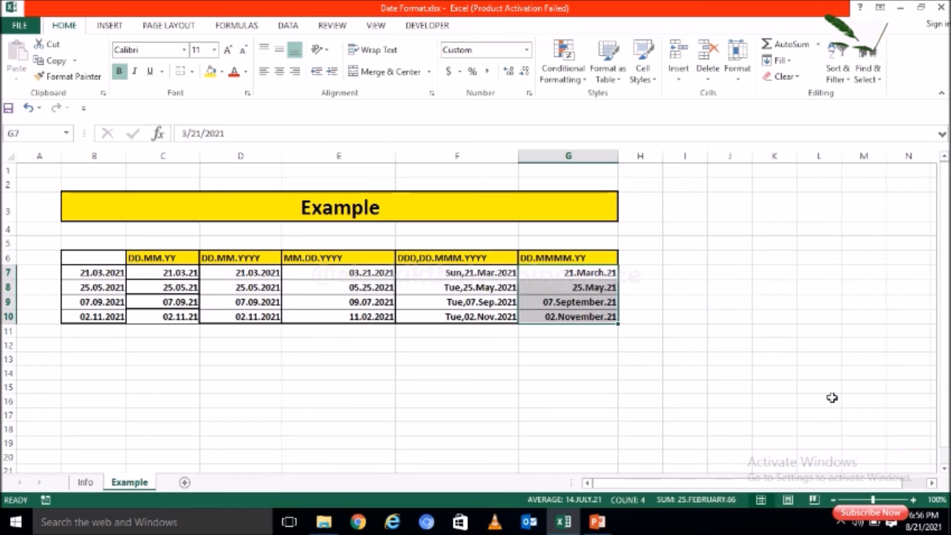
{"action": "left_click", "coordinate": [673, 363]}
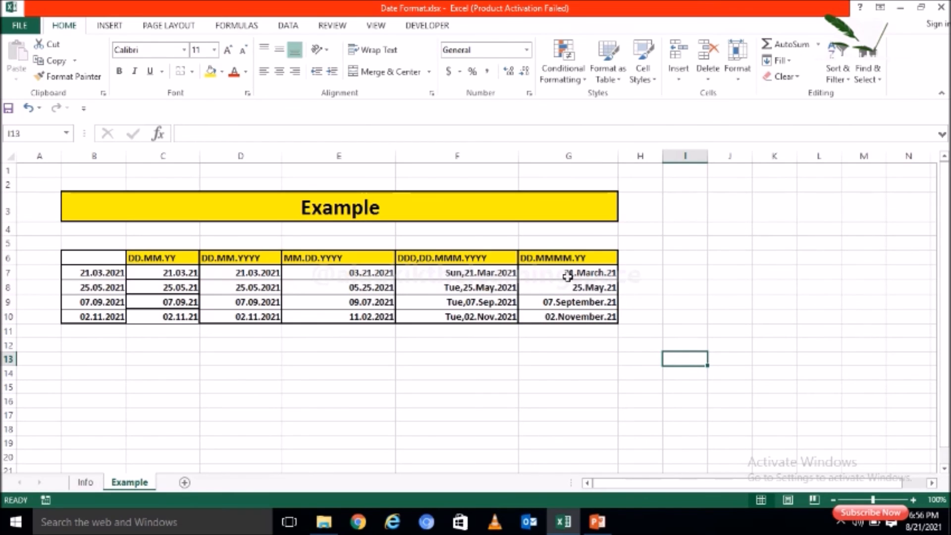
Review the formatted date in G7 and the MM.DD.YYYY heading against the format codes on the Info sheet, returning to the Example sheet.
{"action": "left_click", "coordinate": [600, 273]}
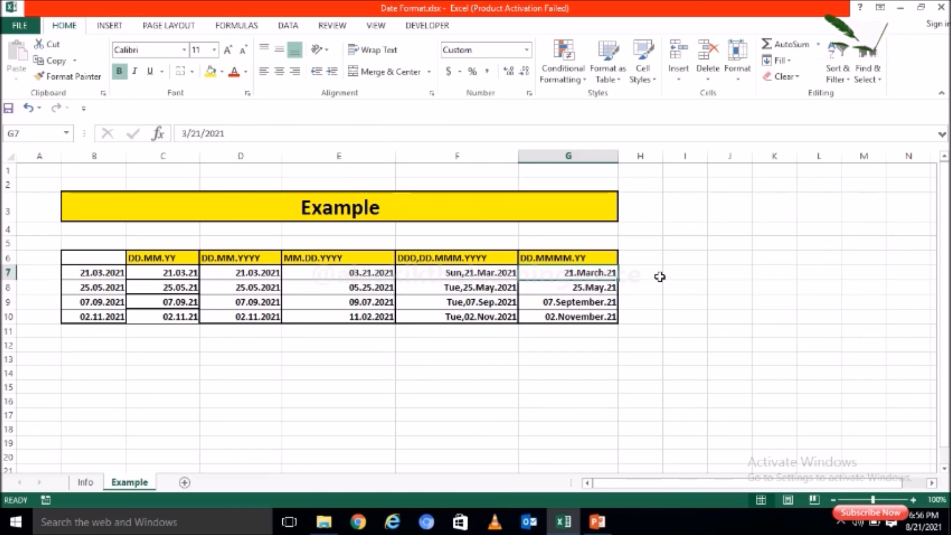
{"action": "left_click", "coordinate": [315, 255]}
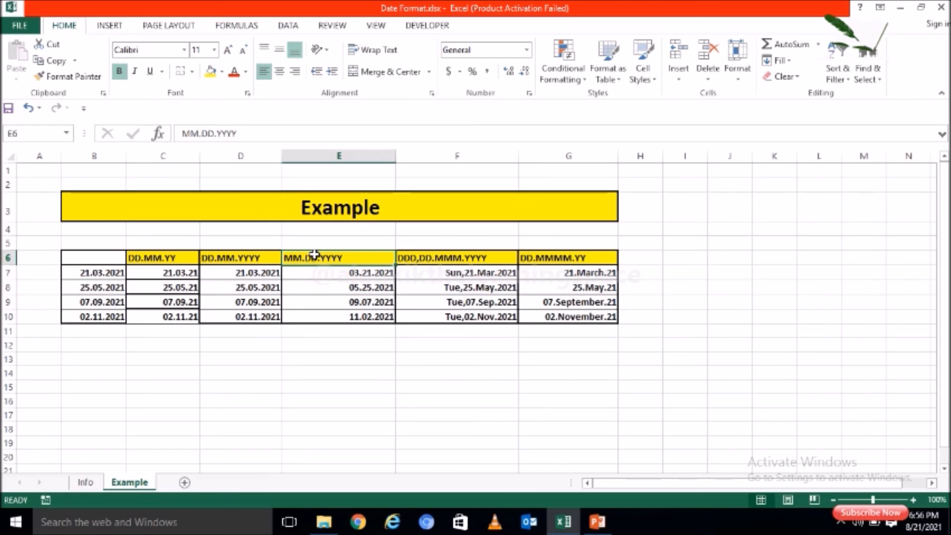
{"action": "left_click", "coordinate": [88, 486]}
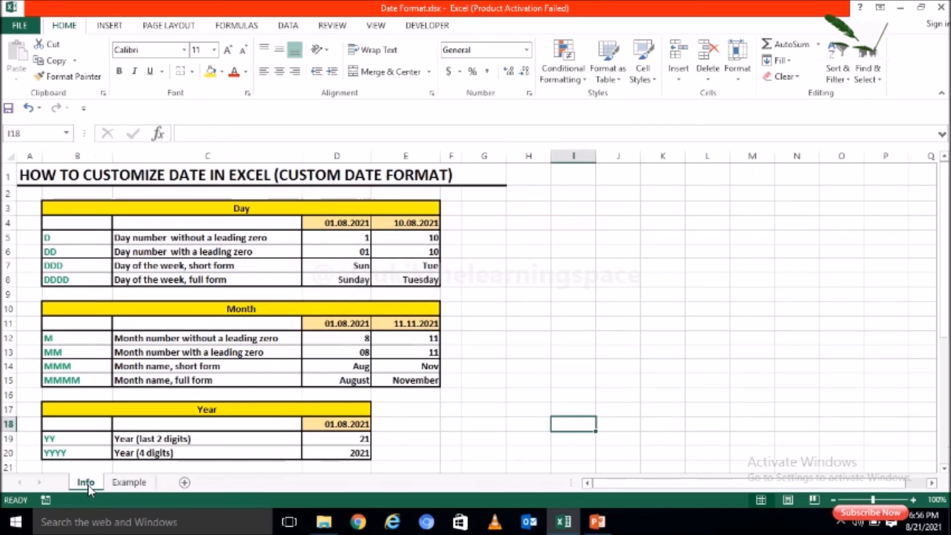
{"action": "left_click", "coordinate": [137, 484]}
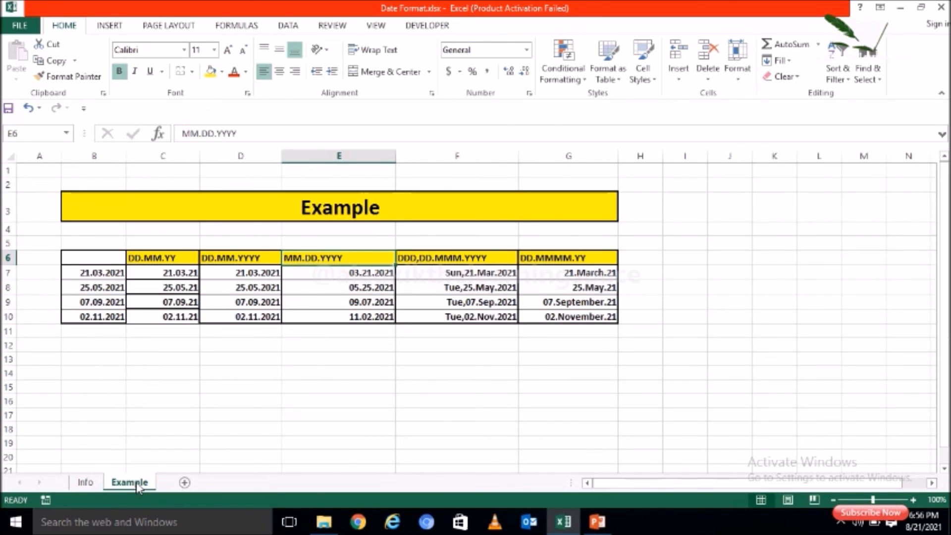